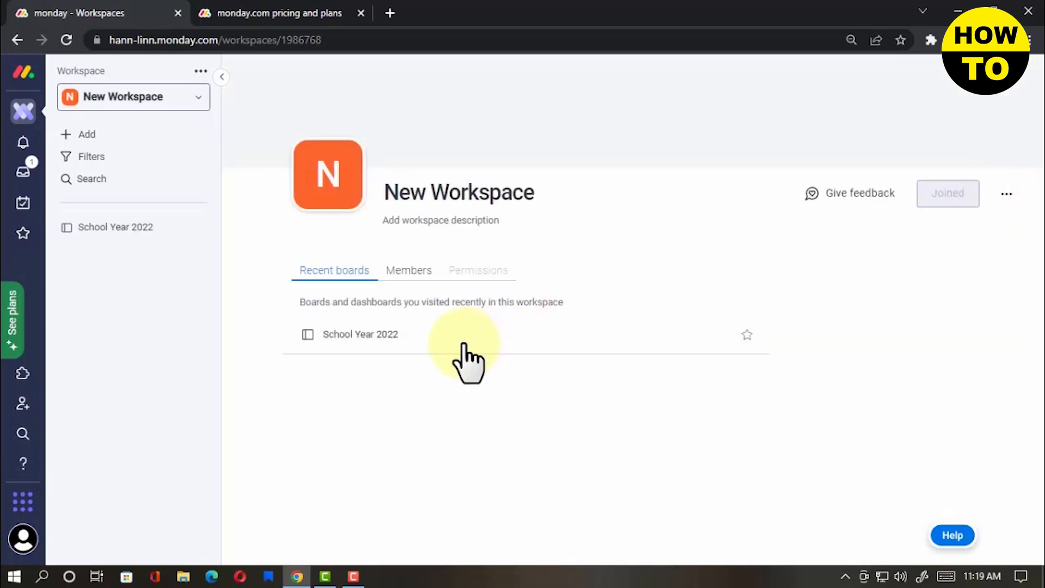
Step: Add a Calendar view to the School Year 2022 board by searching the Views Center for "CA"
click(116, 225)
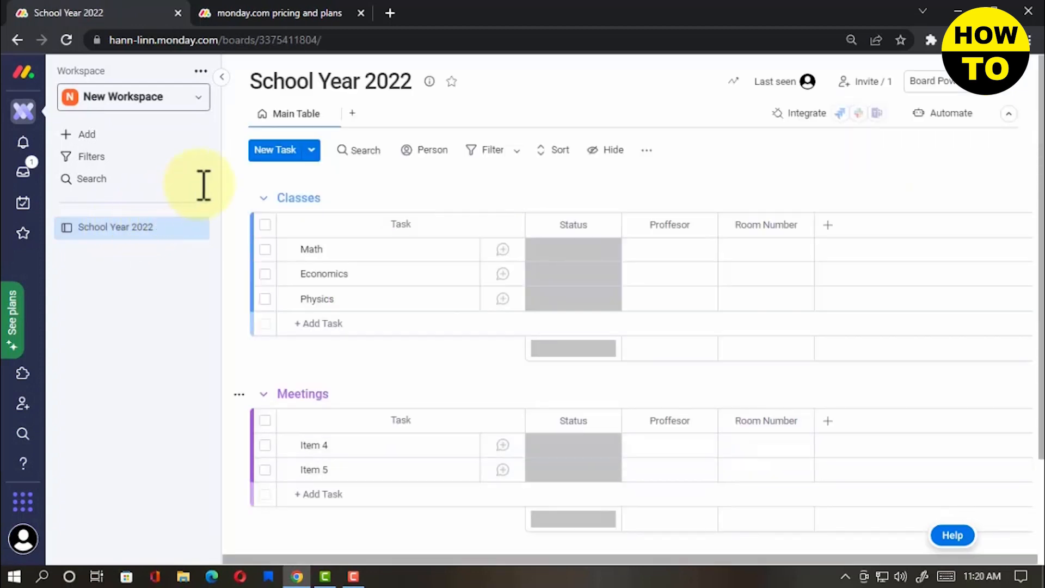
click(353, 115)
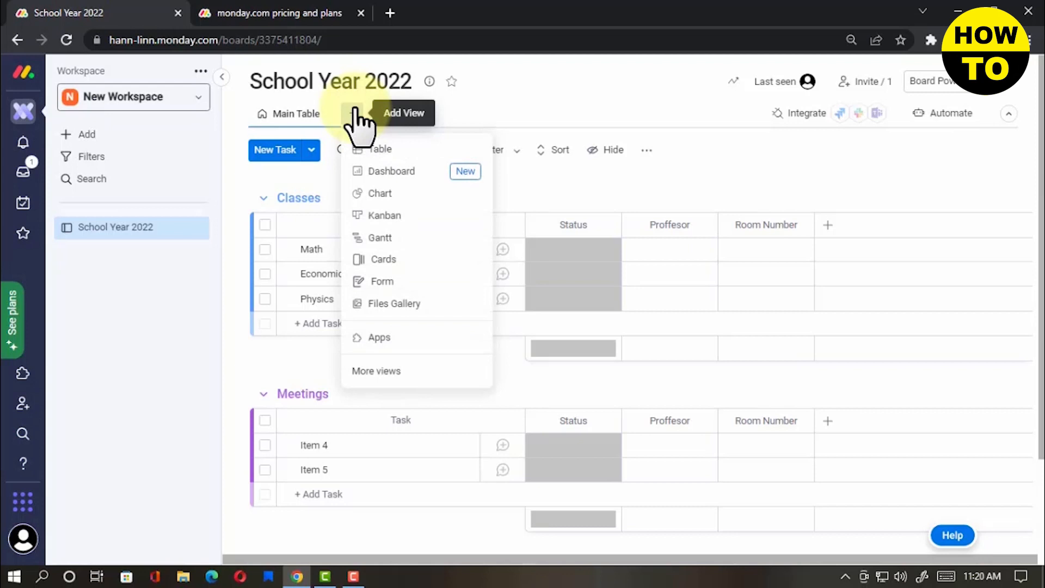
key(Down)
key(Down)
key(Down)
key(Down)
key(Down)
key(Down)
key(Down)
key(Down)
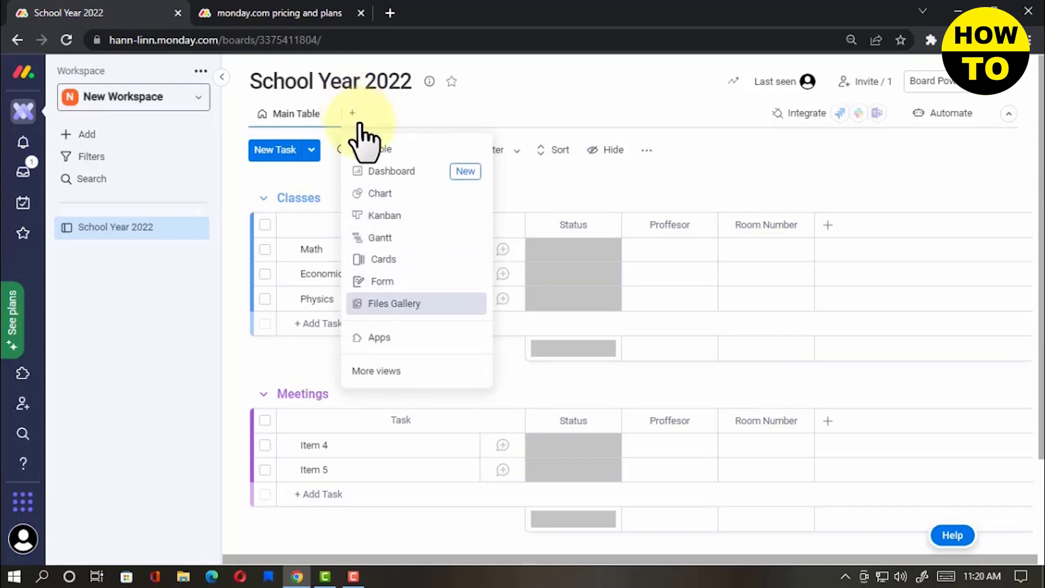
click(442, 377)
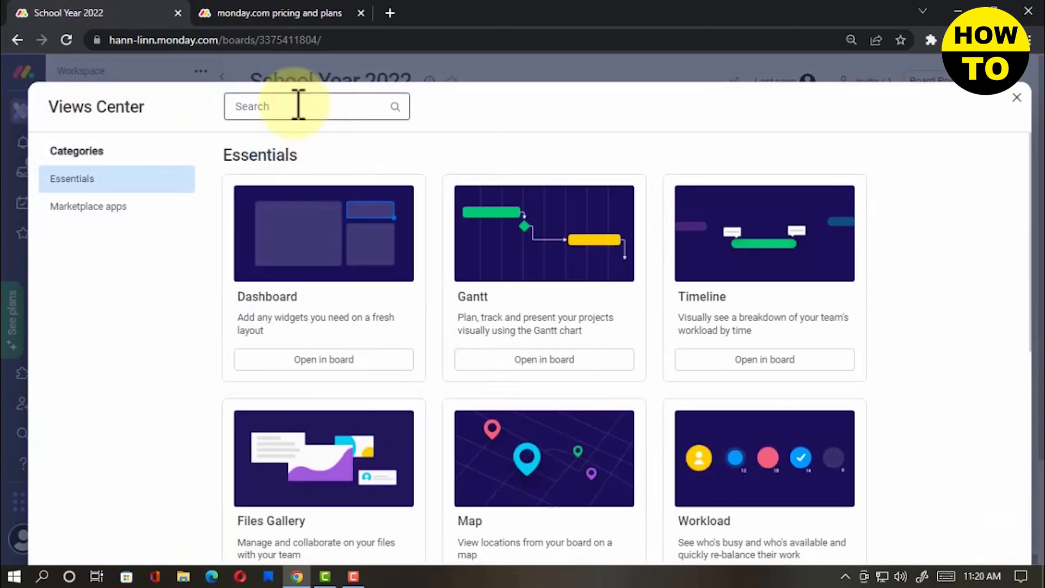
text(CA)
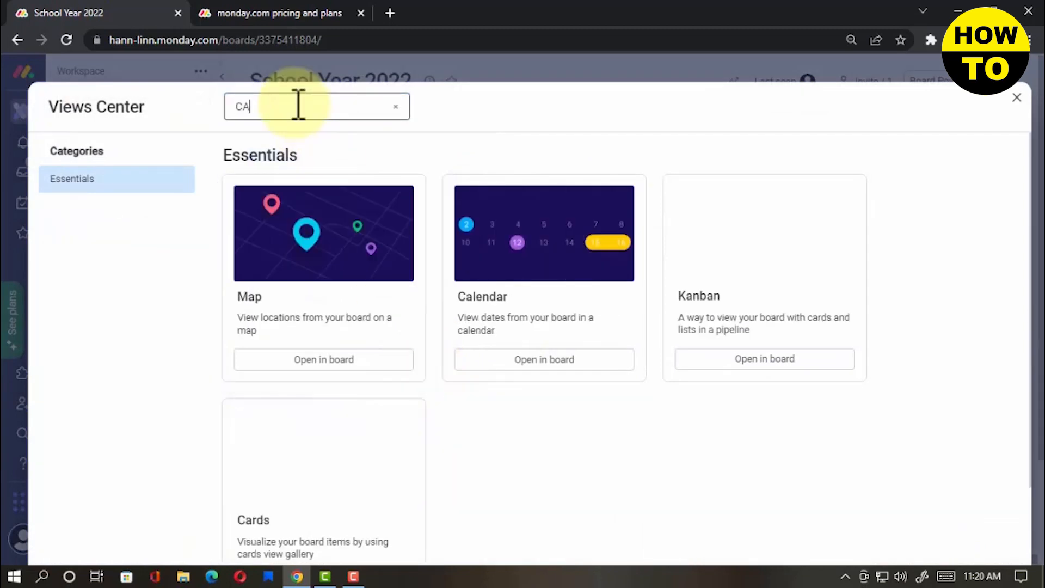
click(548, 247)
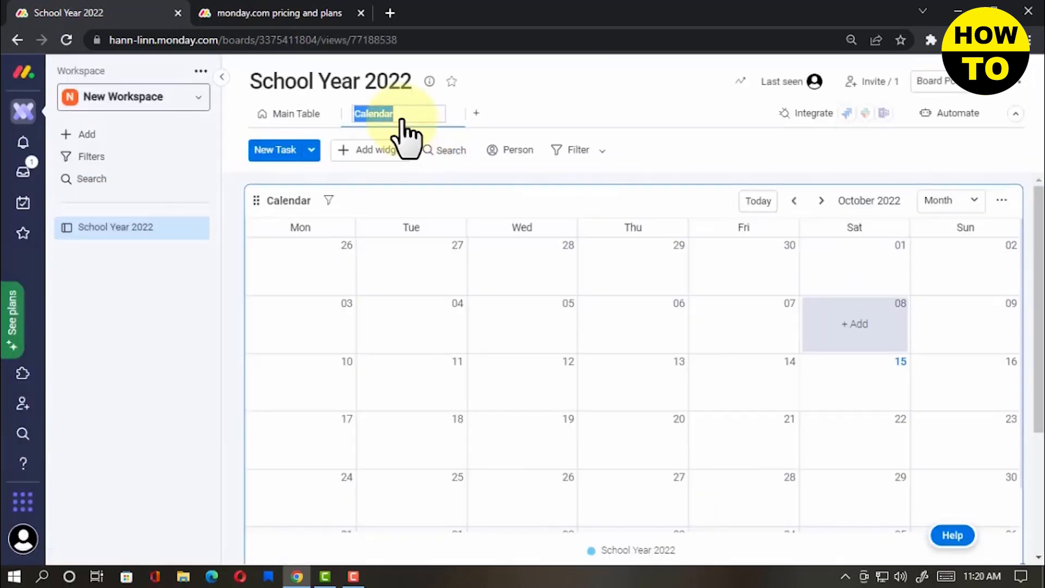
Step: Shrink the Calendar widget's width to a bit over half of the board area
scroll(408, 133, down, 3)
scroll(424, 131, down, 1)
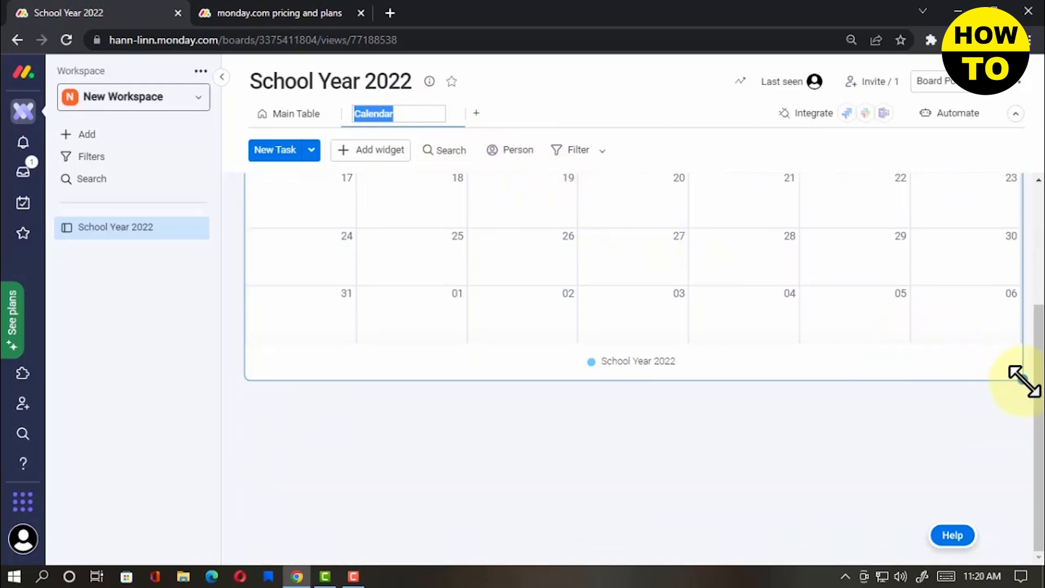
drag(1020, 376, 822, 366)
scroll(822, 366, up, 3)
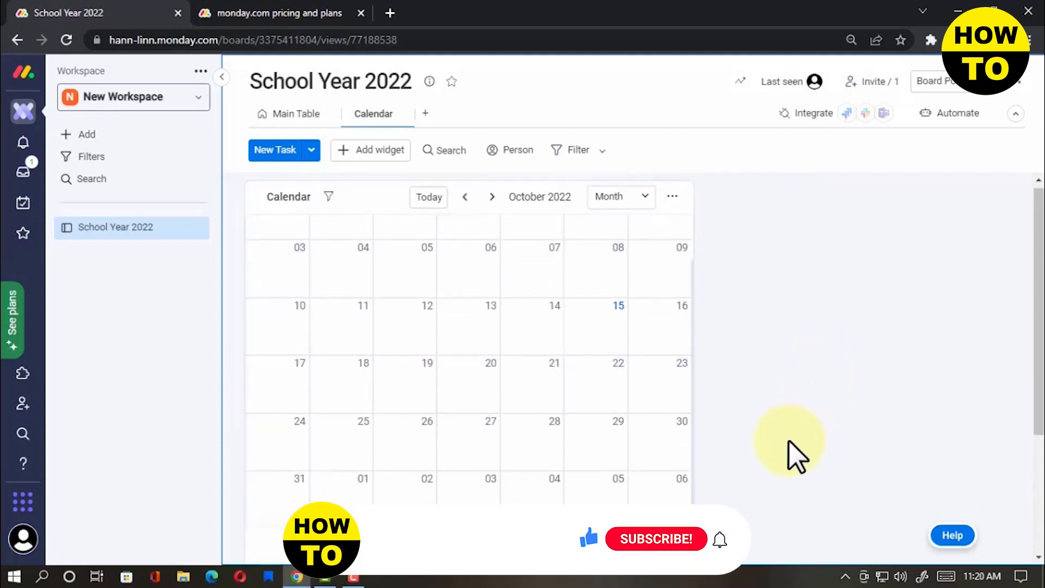
scroll(789, 440, down, 1)
scroll(789, 440, up, 1)
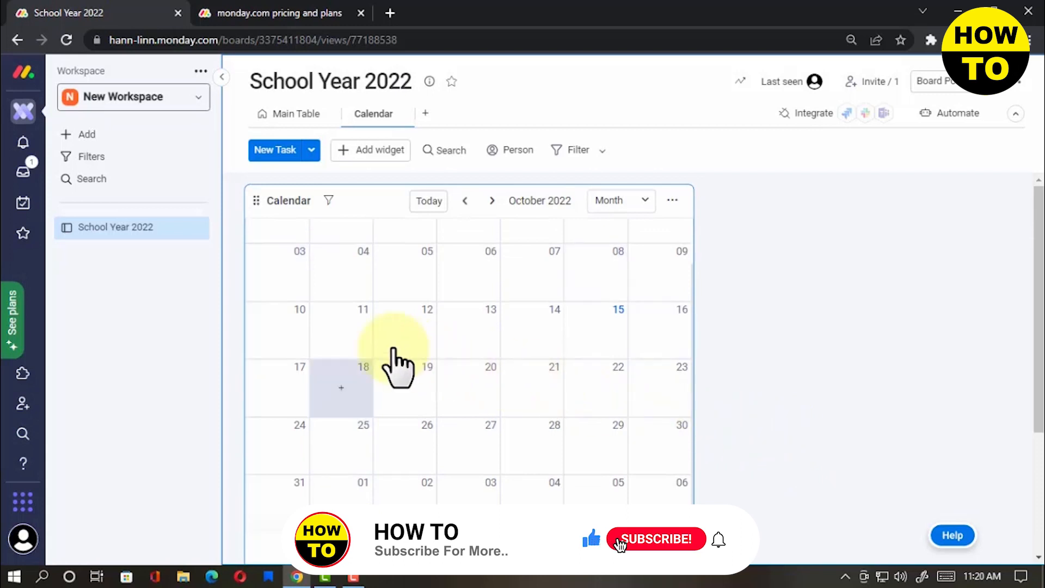
Step: Create a task named Social Science from October 11 on the calendar, with status Cancelled, the professor's name and room number 101
click(358, 342)
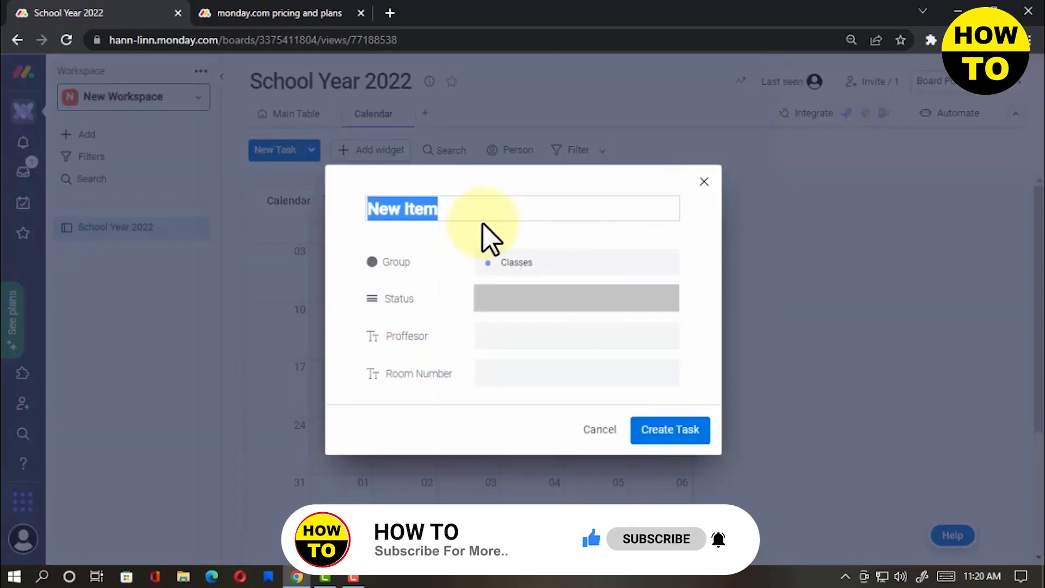
key(BackSpace)
text(Social Science)
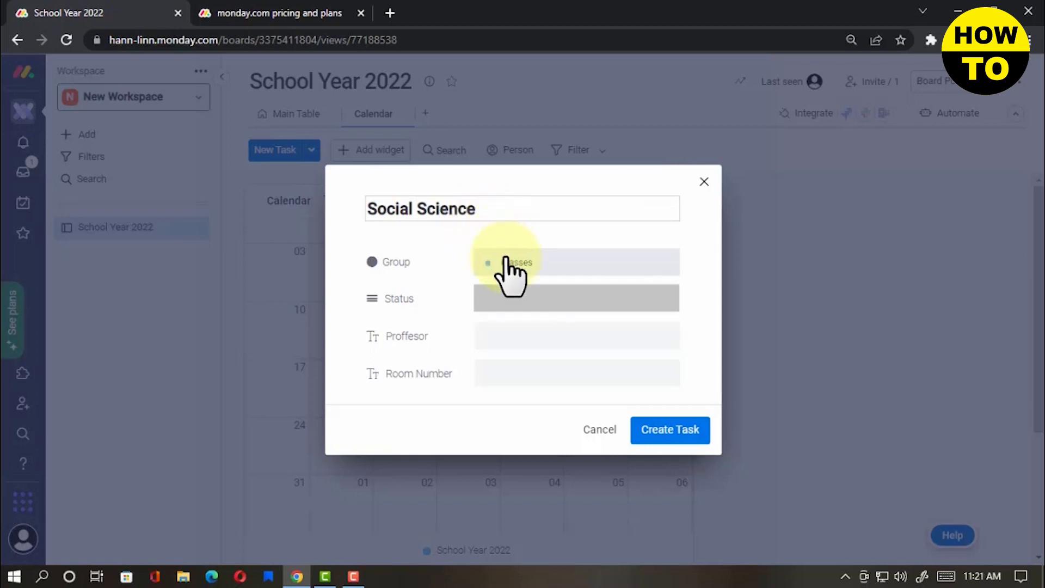
click(535, 304)
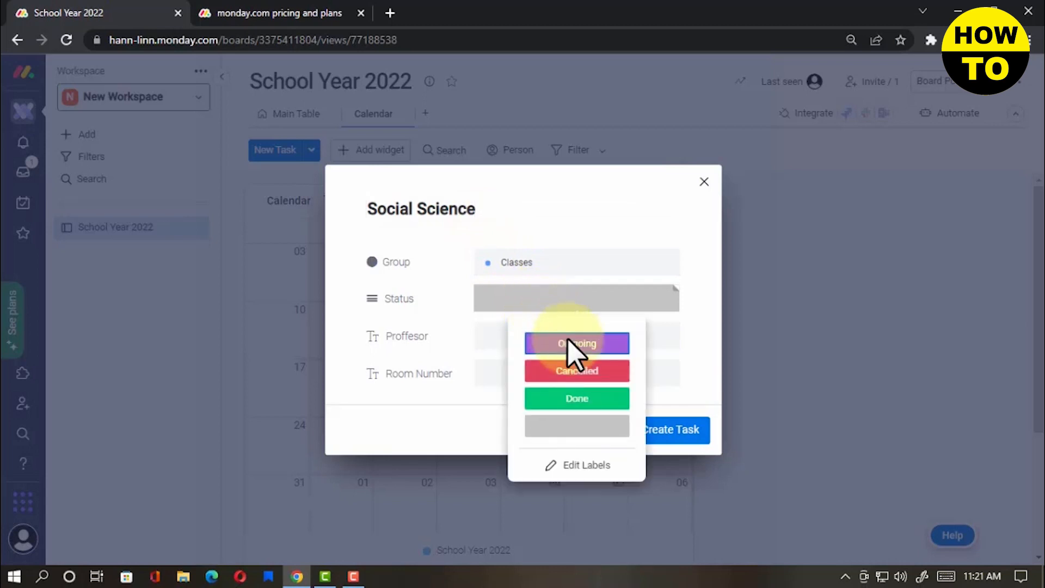
click(600, 374)
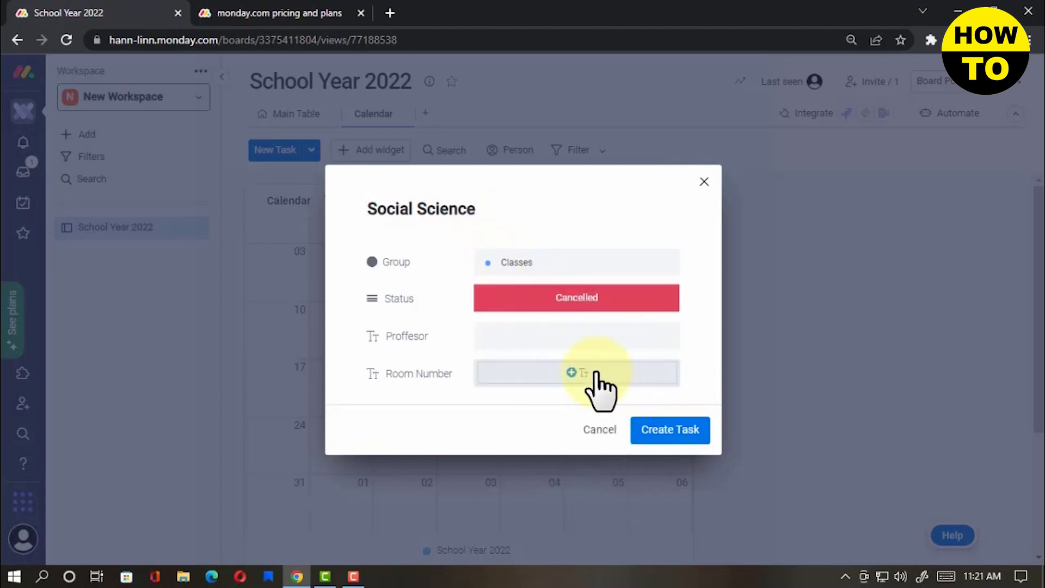
click(575, 338)
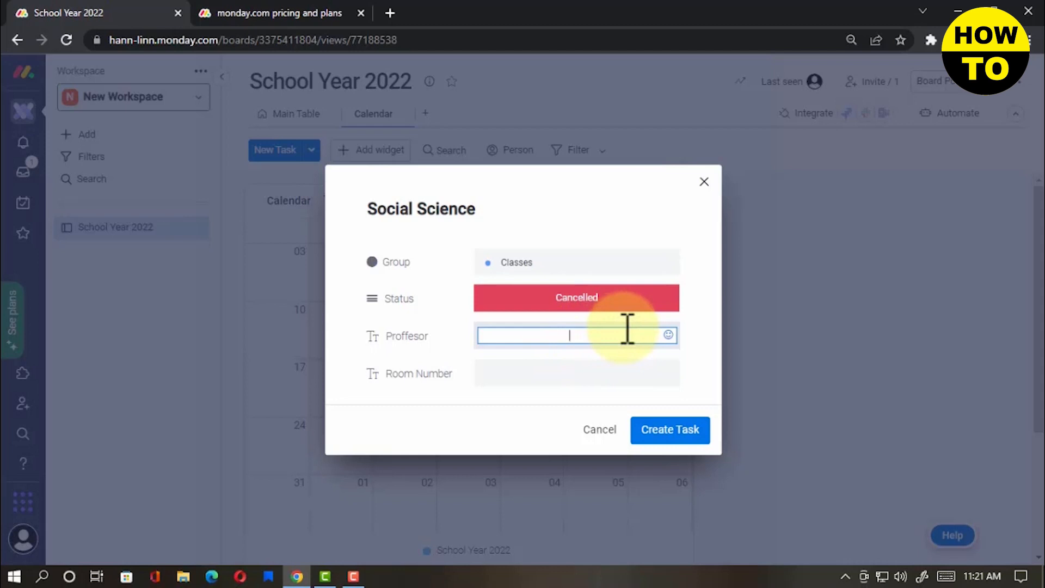
click(602, 371)
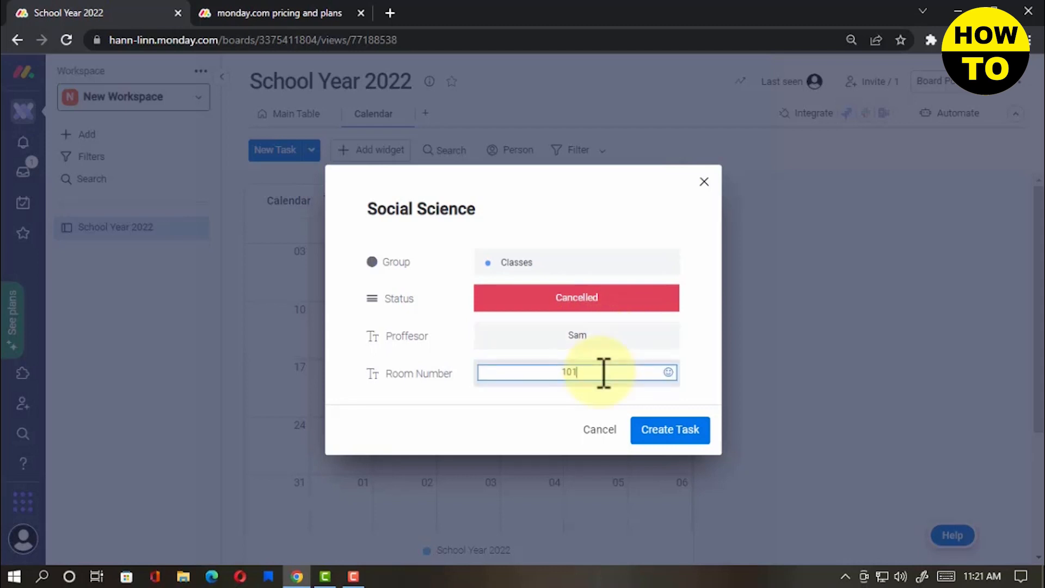
click(689, 439)
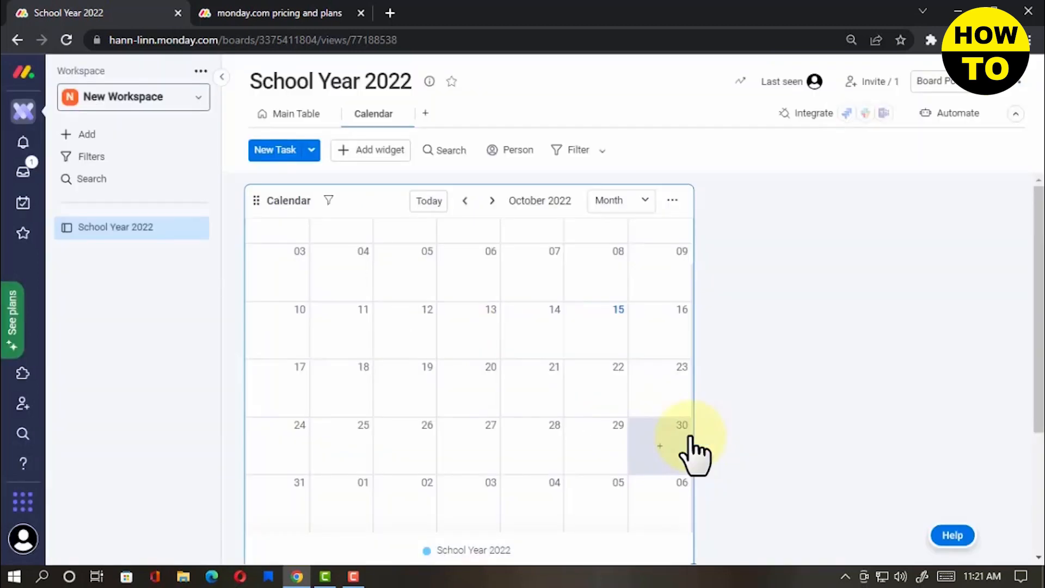
Step: Switch the calendar to the Week layout, dismissing any new-item form without creating a task
click(626, 209)
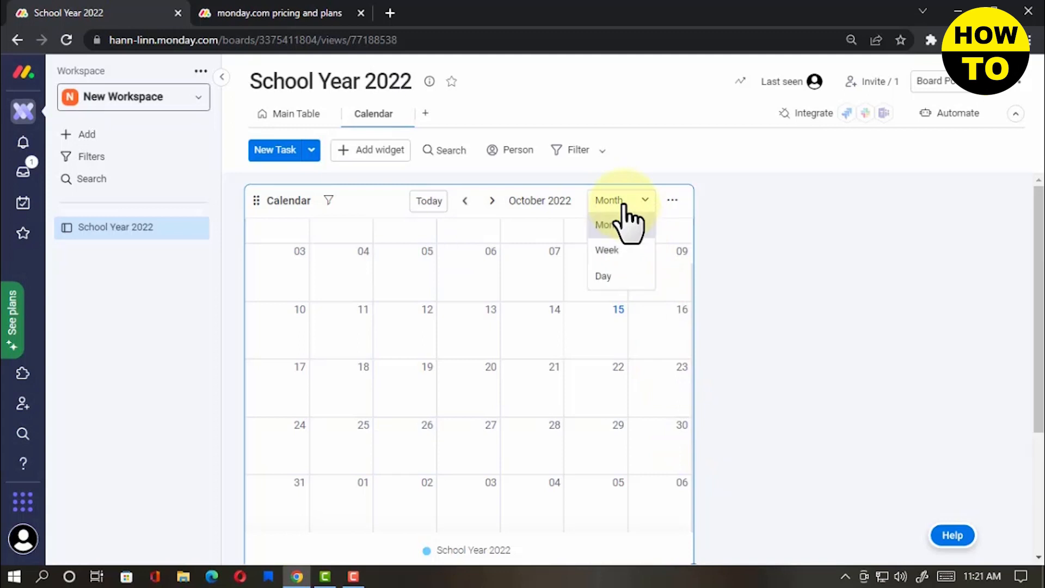
click(633, 257)
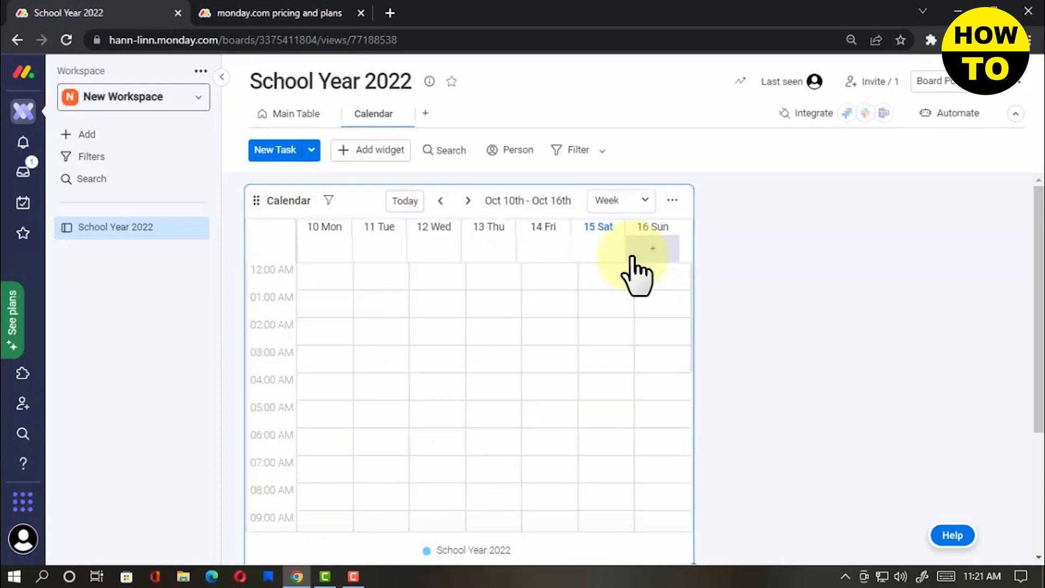
click(632, 257)
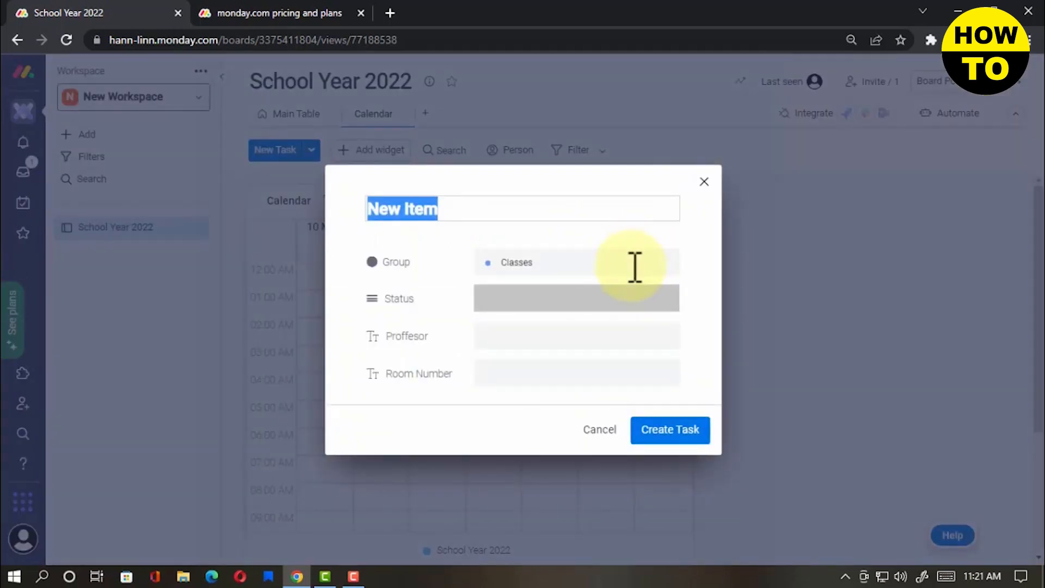
click(600, 430)
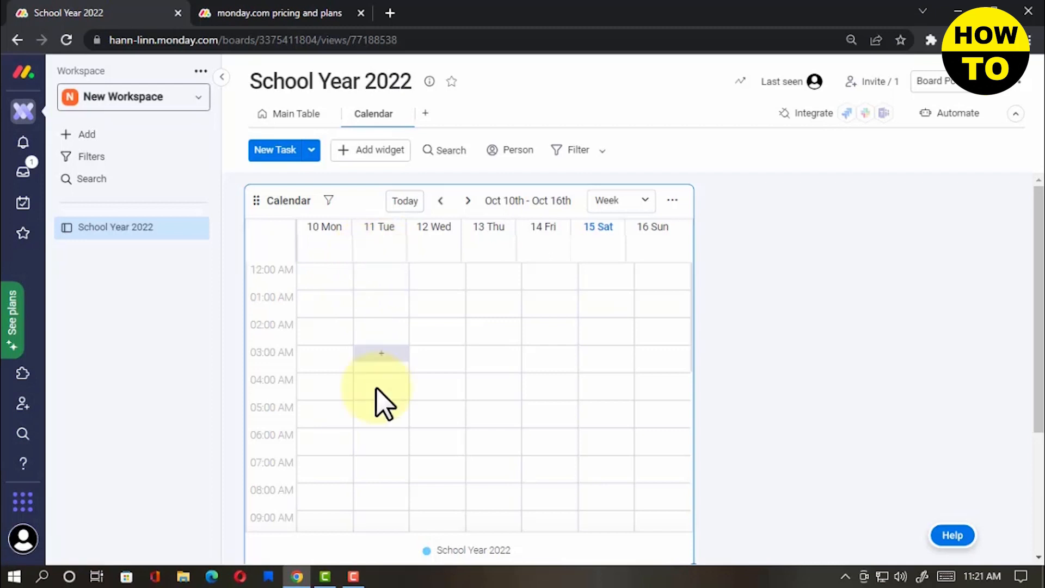
Step: Create a task named Physical Ed in the 09:00 AM slot of Tuesday the 11th, with status Cancelled
scroll(376, 388, down, 3)
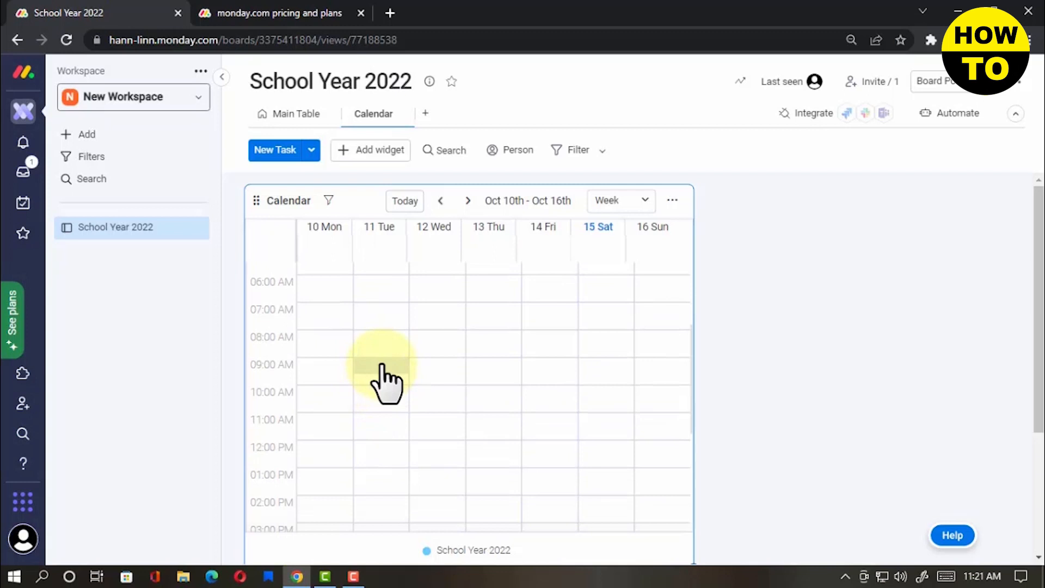
click(382, 366)
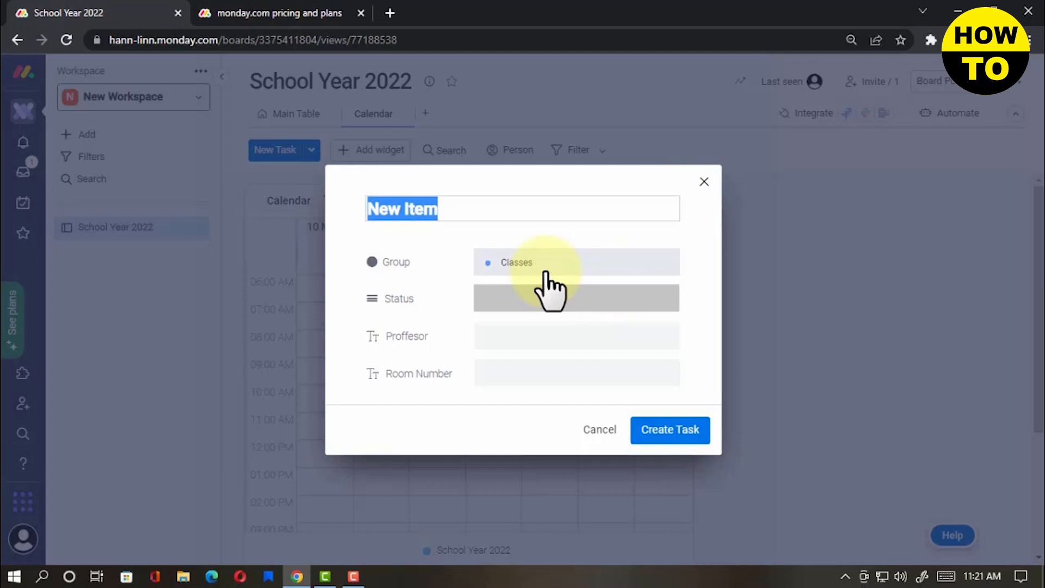
key(BackSpace)
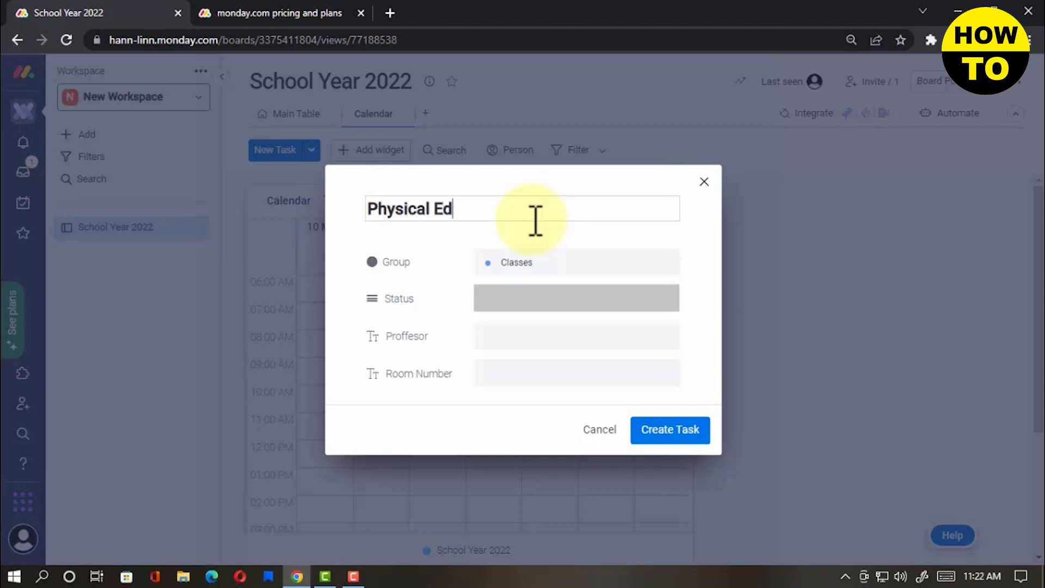
click(532, 299)
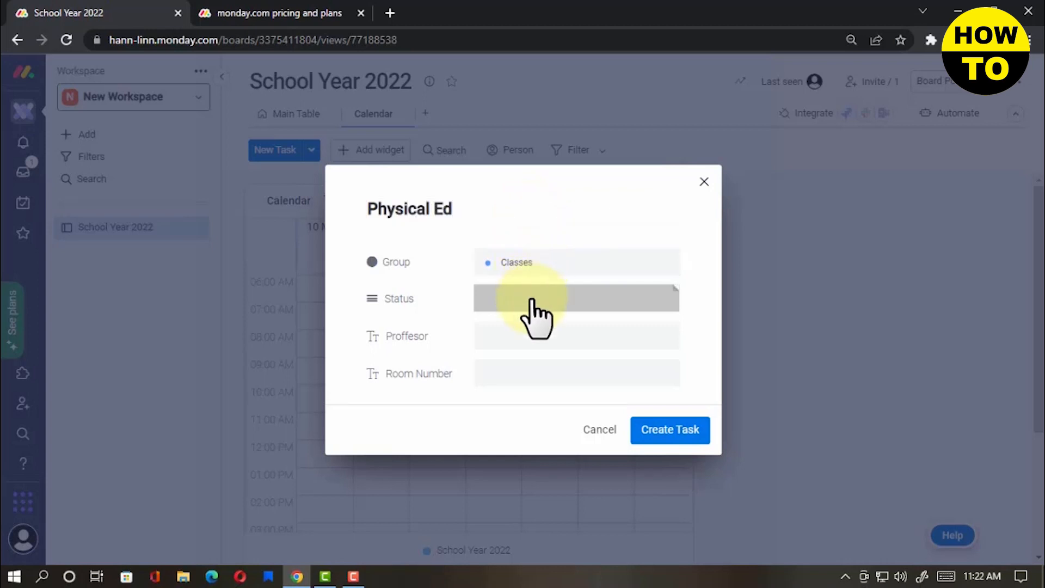
click(598, 371)
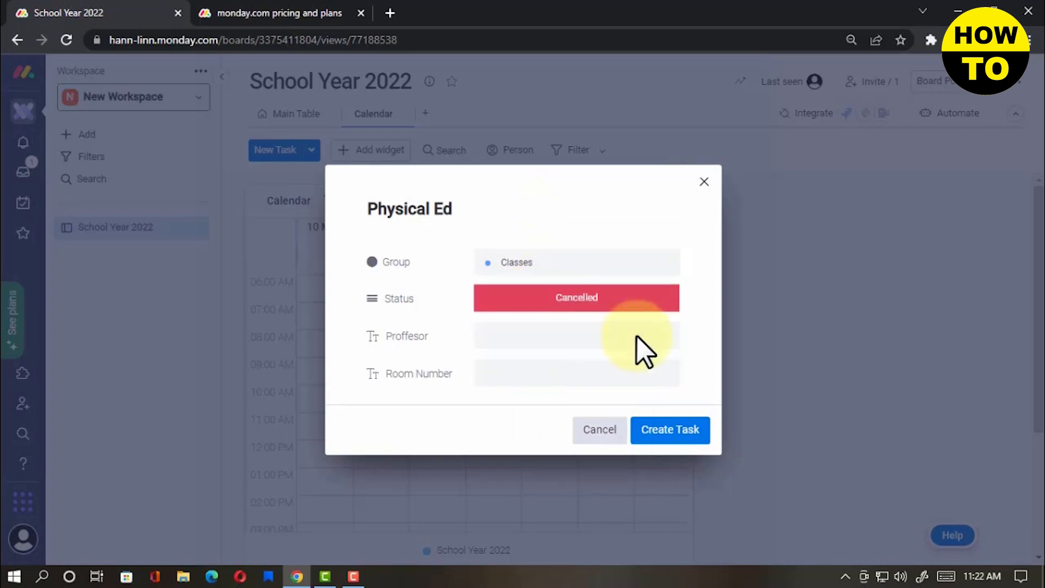
click(687, 430)
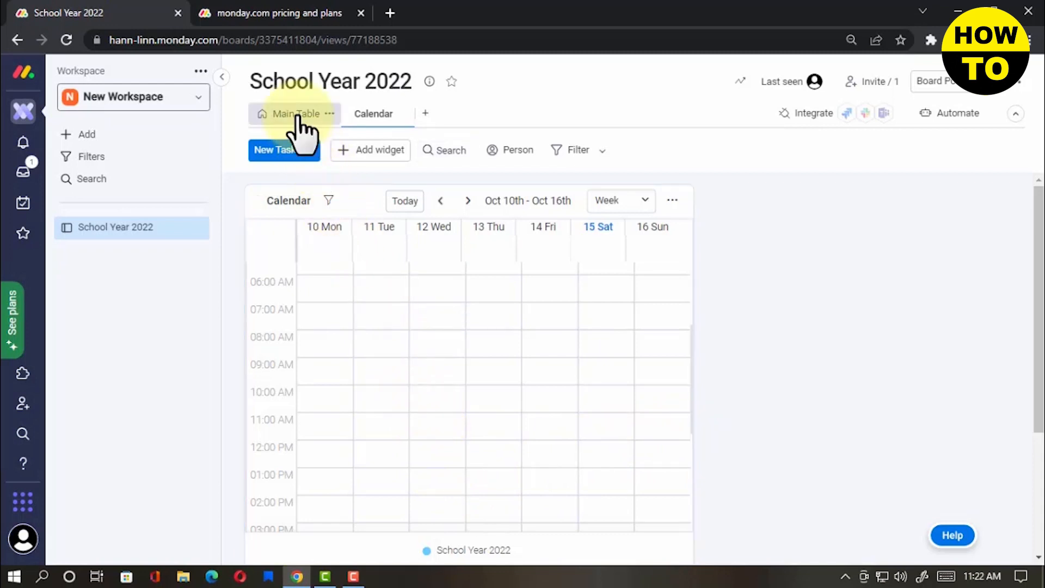
Step: Switch the calendar to the Day layout and show October 14th
click(638, 203)
click(630, 283)
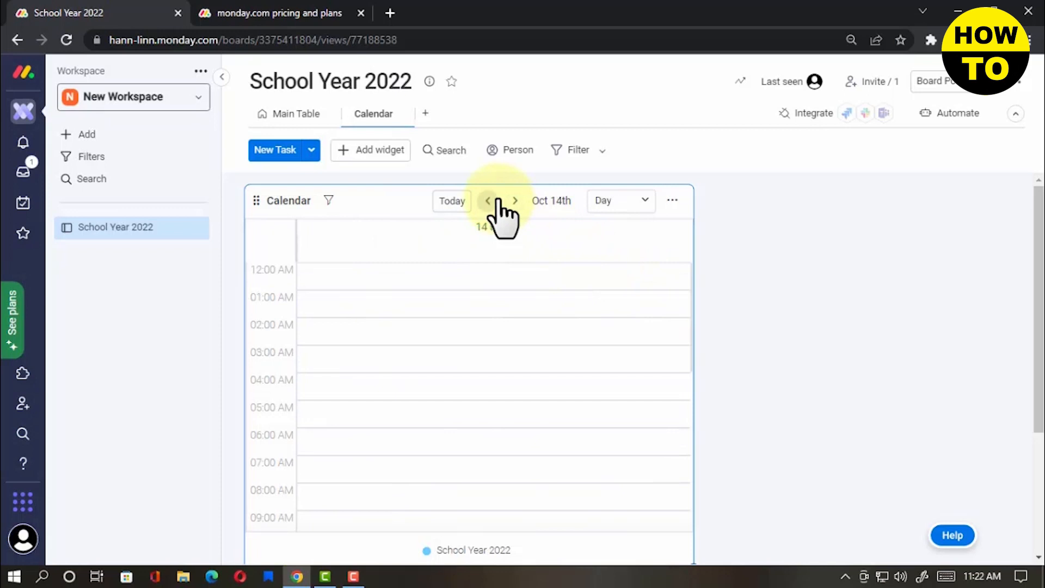
Step: Create a task named History in the 01:00 PM slot of October 14th, with status Done
scroll(464, 434, down, 5)
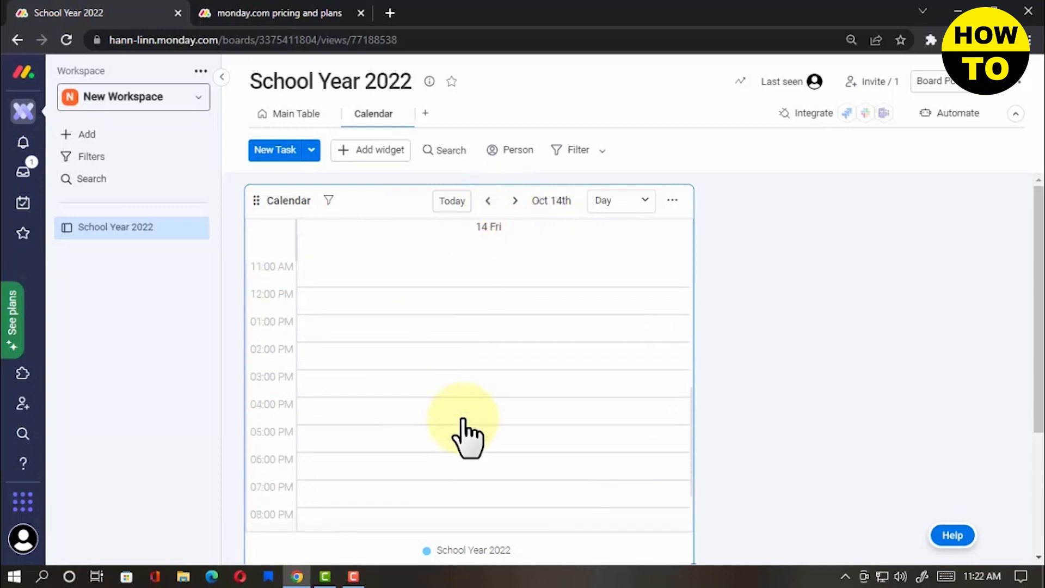
click(480, 322)
text(History)
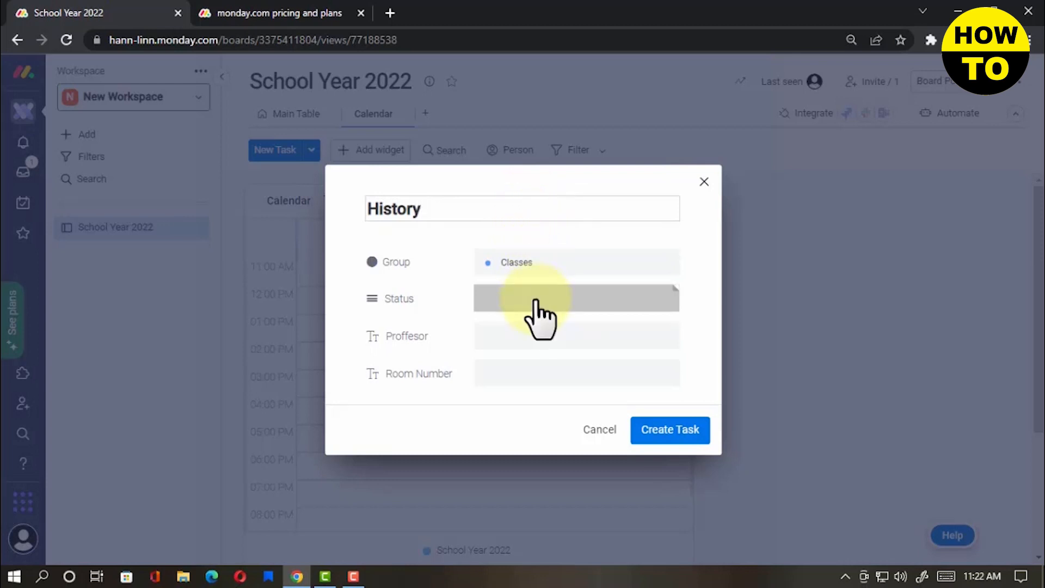
click(535, 301)
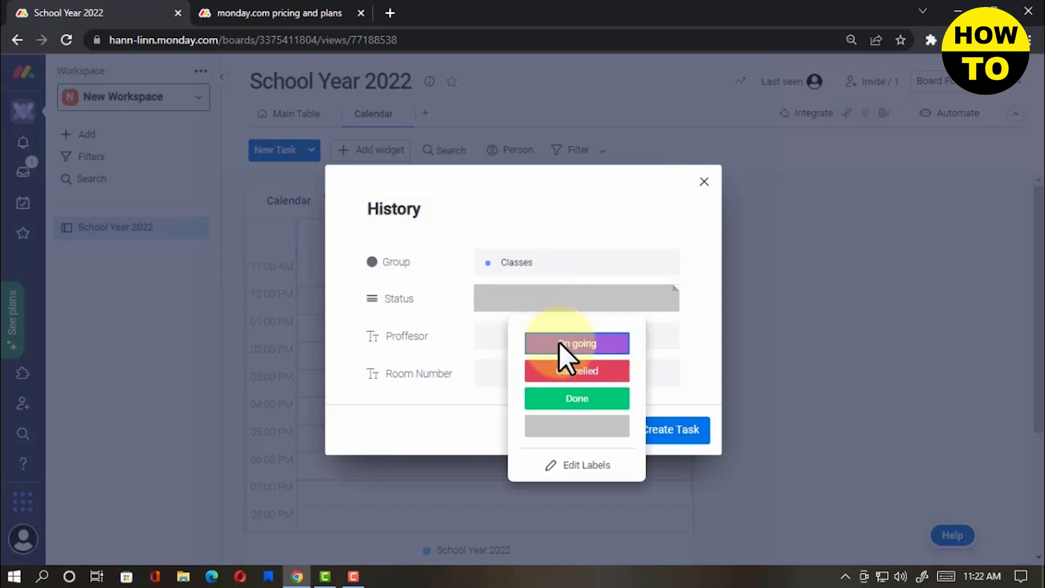
click(591, 399)
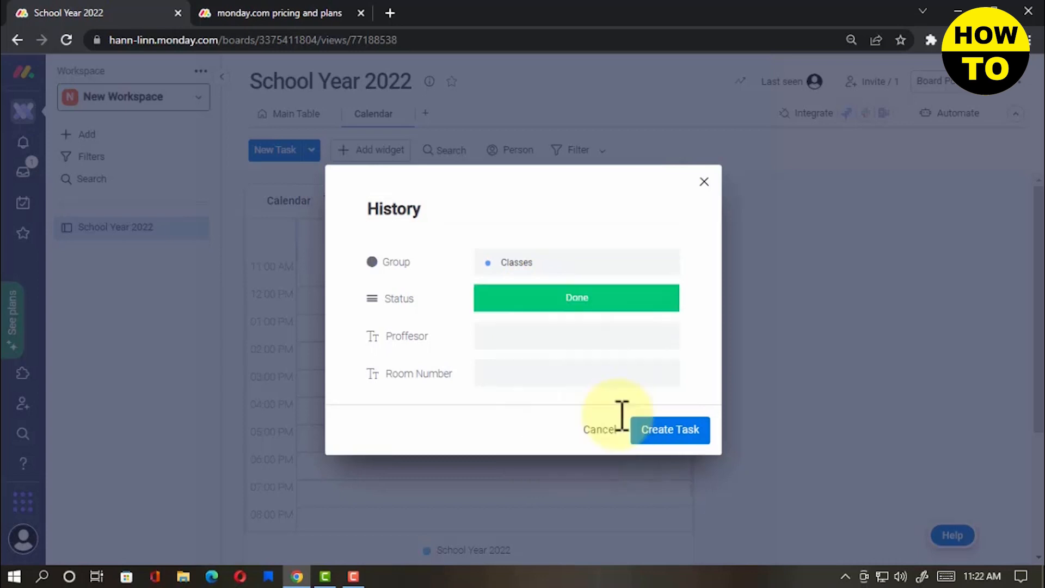
click(657, 437)
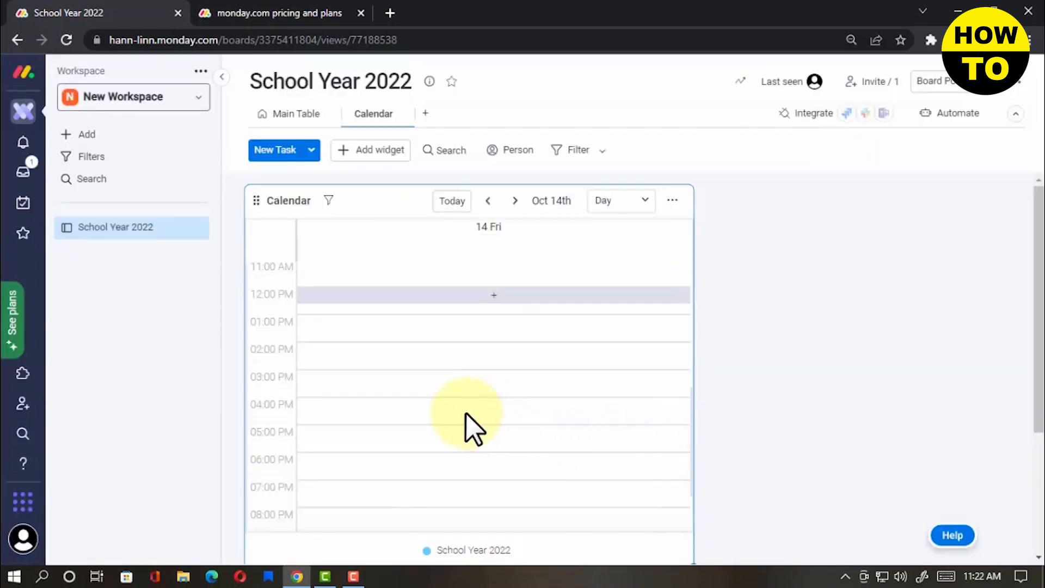
Step: Switch the calendar to the Month layout and check the class tasks in the Main Table before returning to the Calendar view
scroll(472, 433, down, 2)
scroll(467, 415, up, 6)
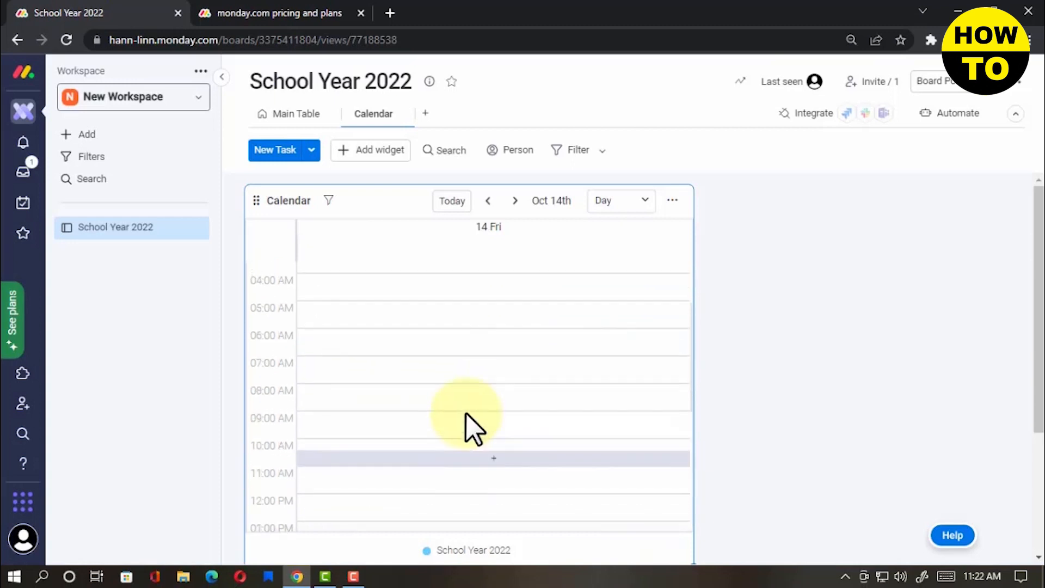
scroll(467, 415, down, 4)
scroll(469, 428, down, 3)
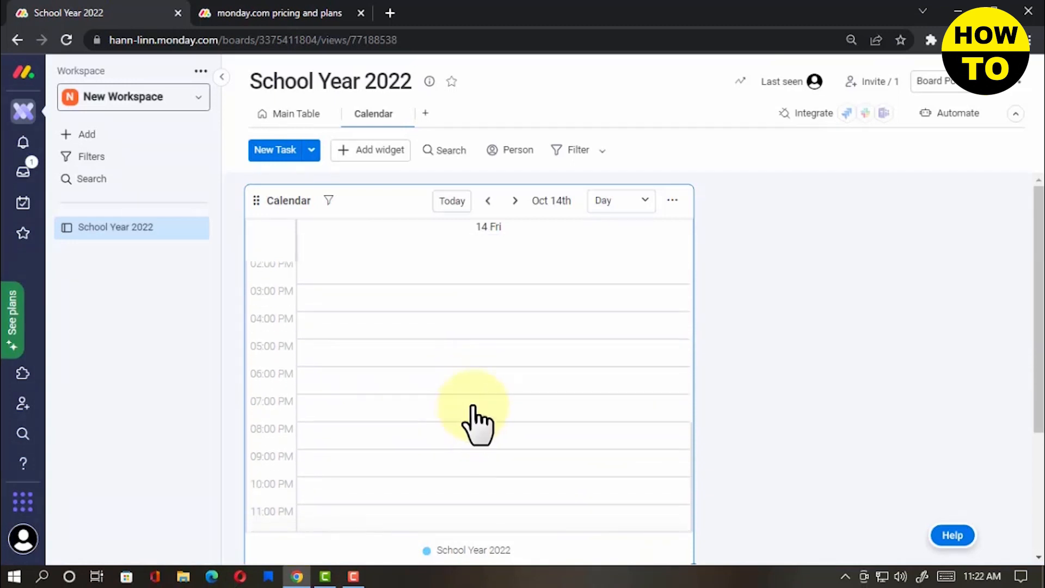
click(670, 201)
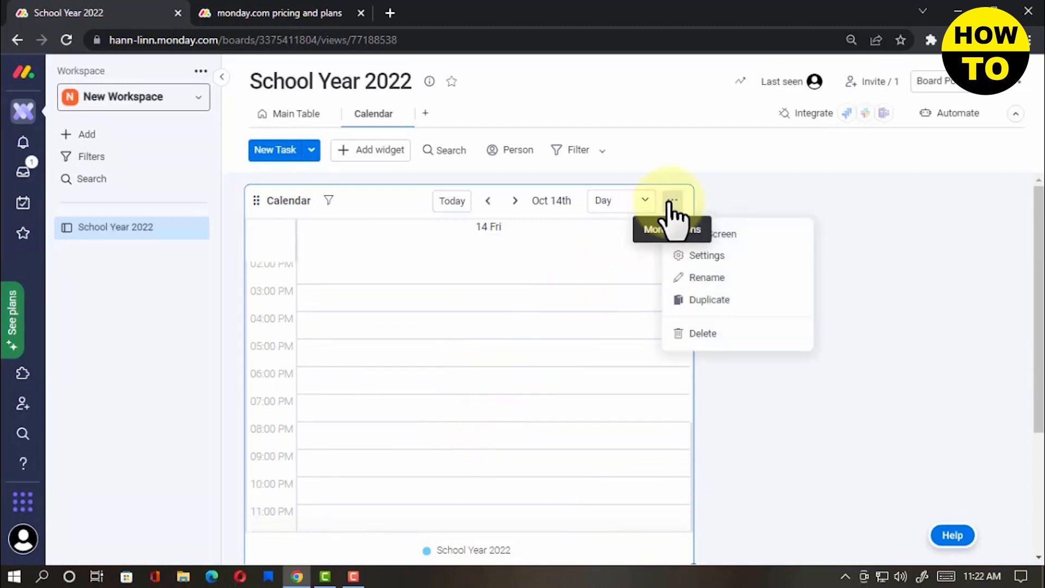
click(615, 203)
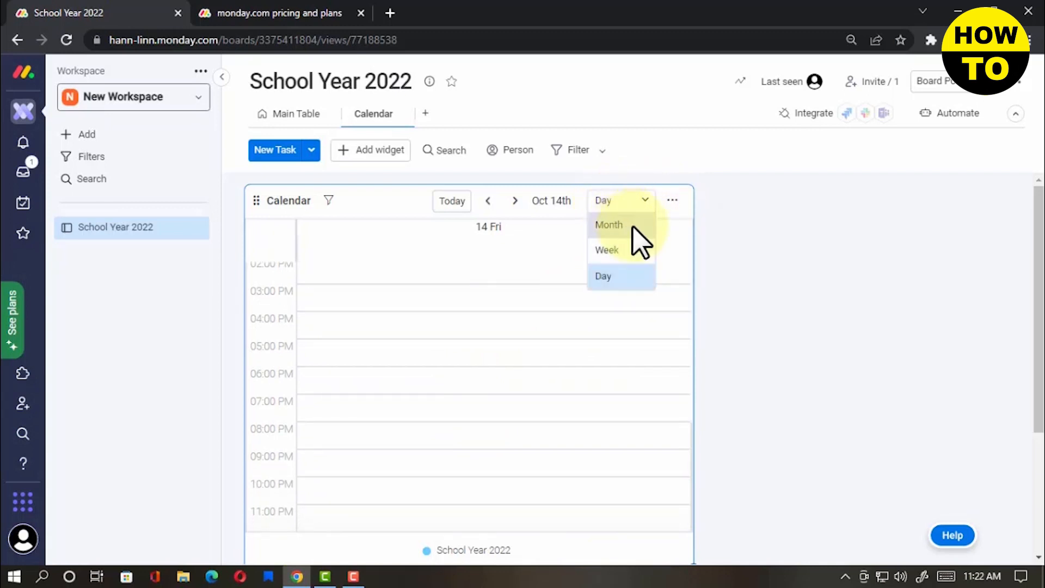
click(626, 225)
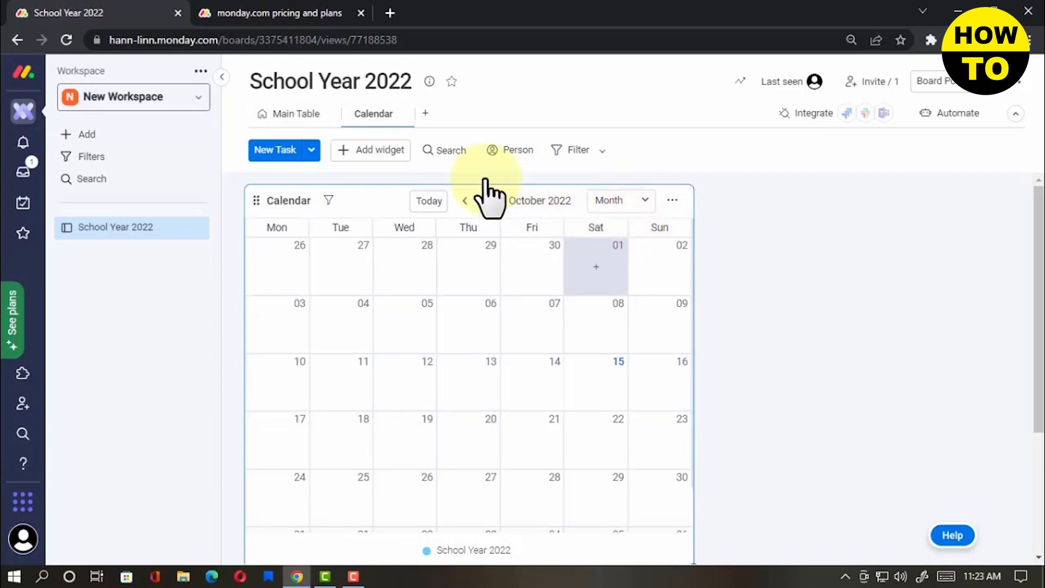
click(294, 116)
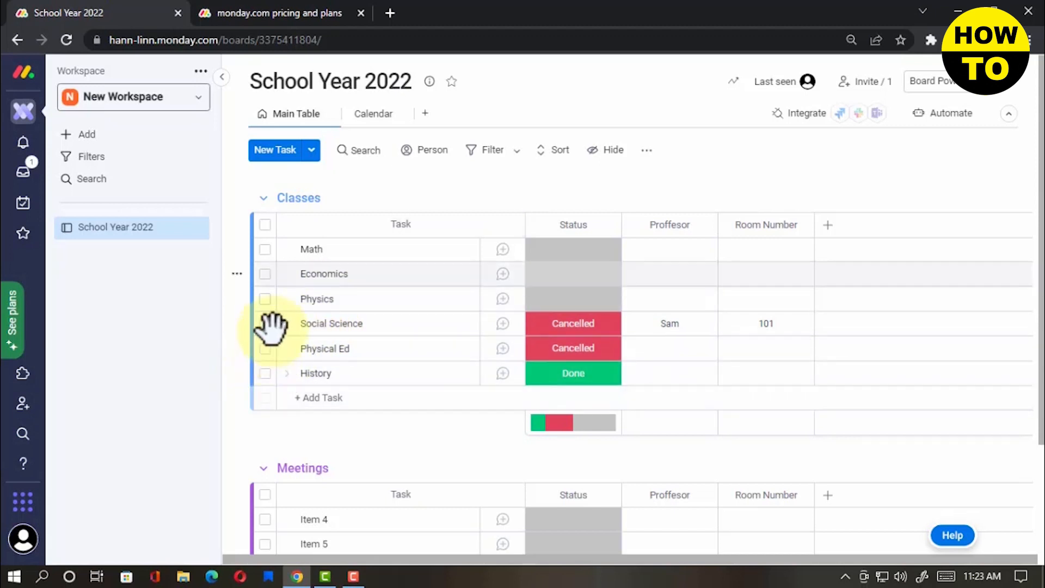
click(381, 113)
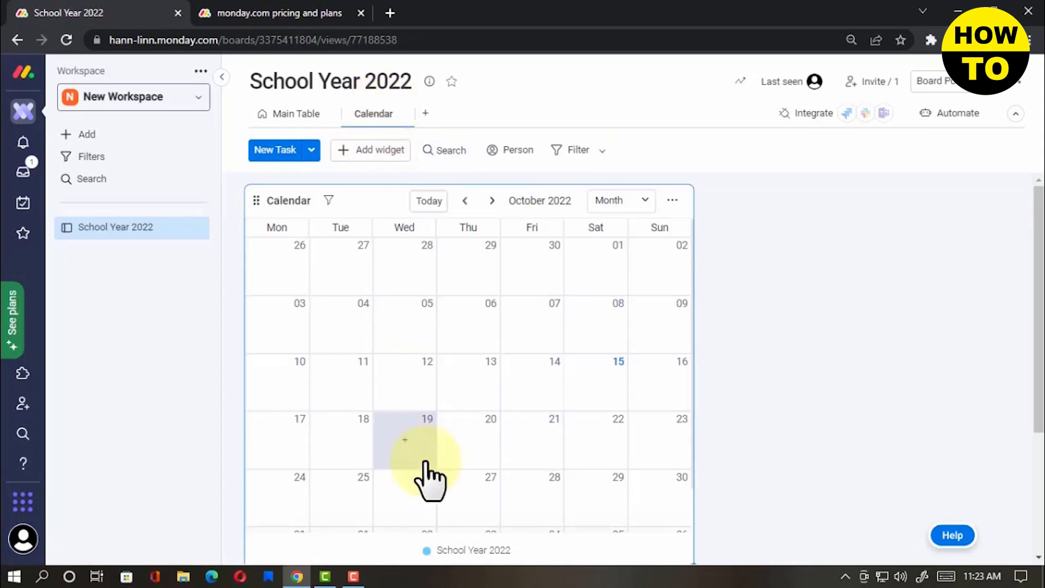
Step: Rename the calendar widget to Classes
click(674, 202)
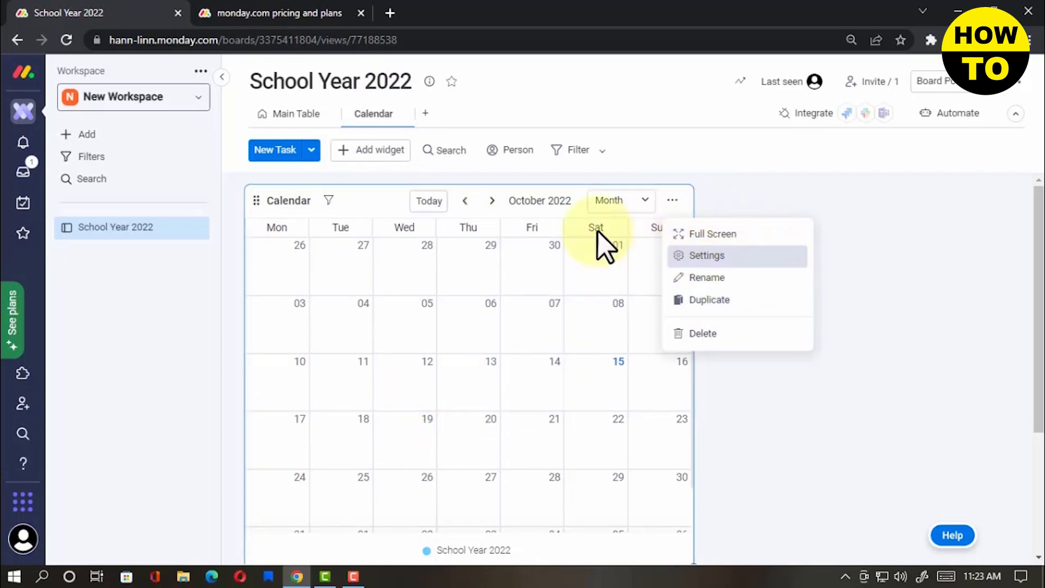
click(310, 200)
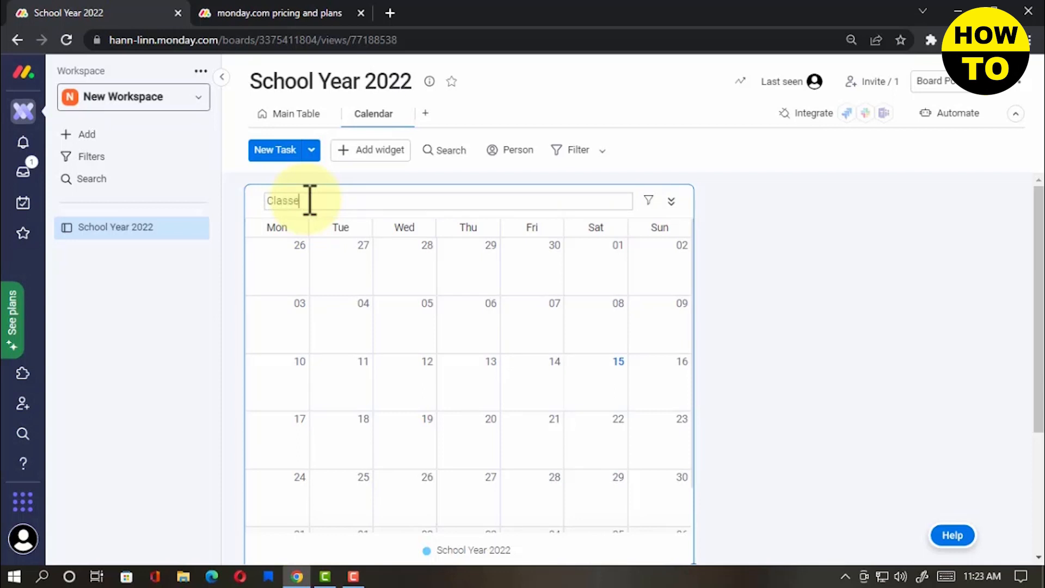
text(Classes)
key(Return)
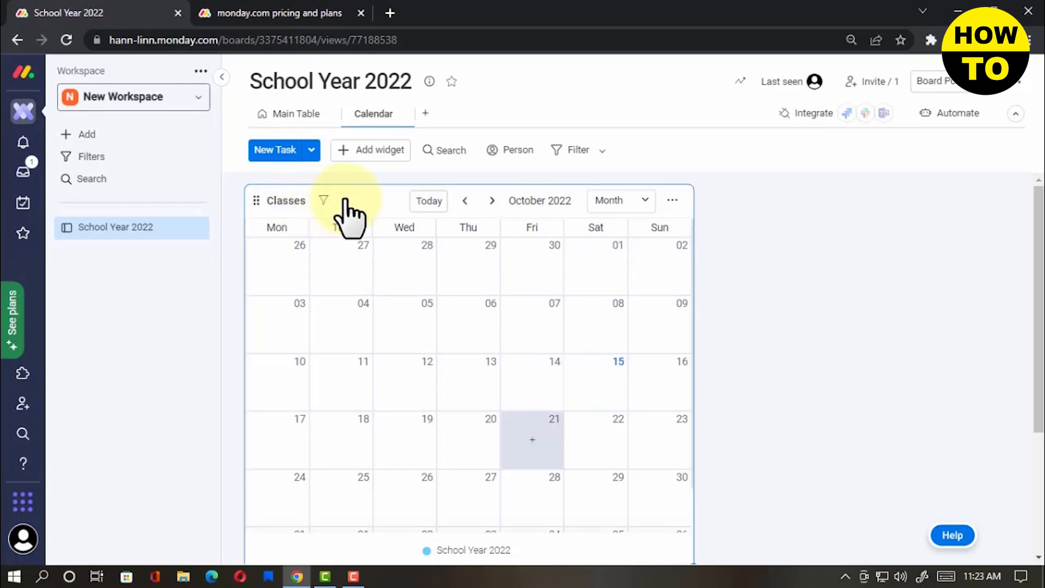
Step: Duplicate the Classes calendar widget and move the copy over to the empty space on the other side of the view
click(676, 209)
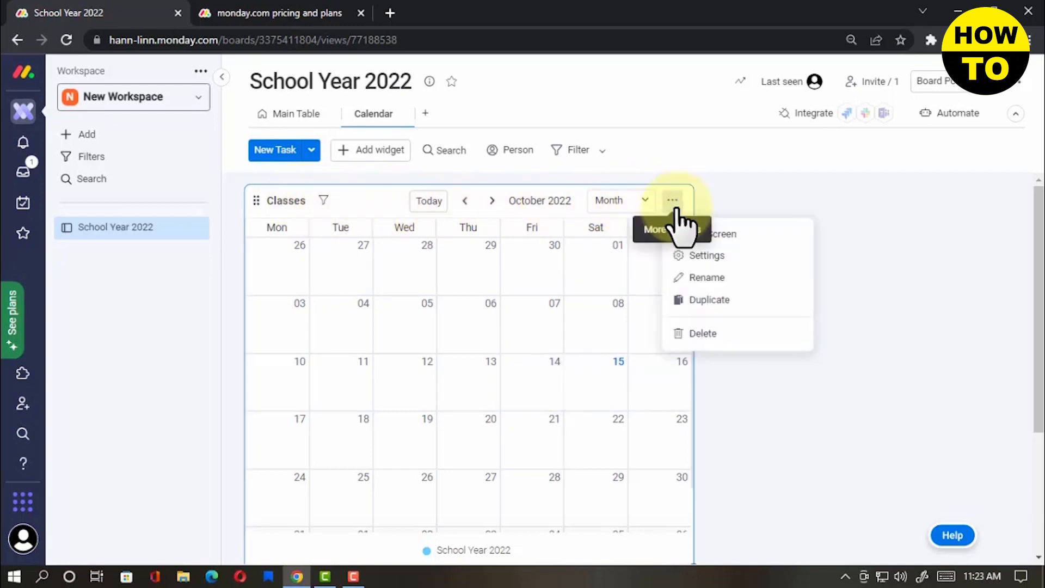
click(702, 300)
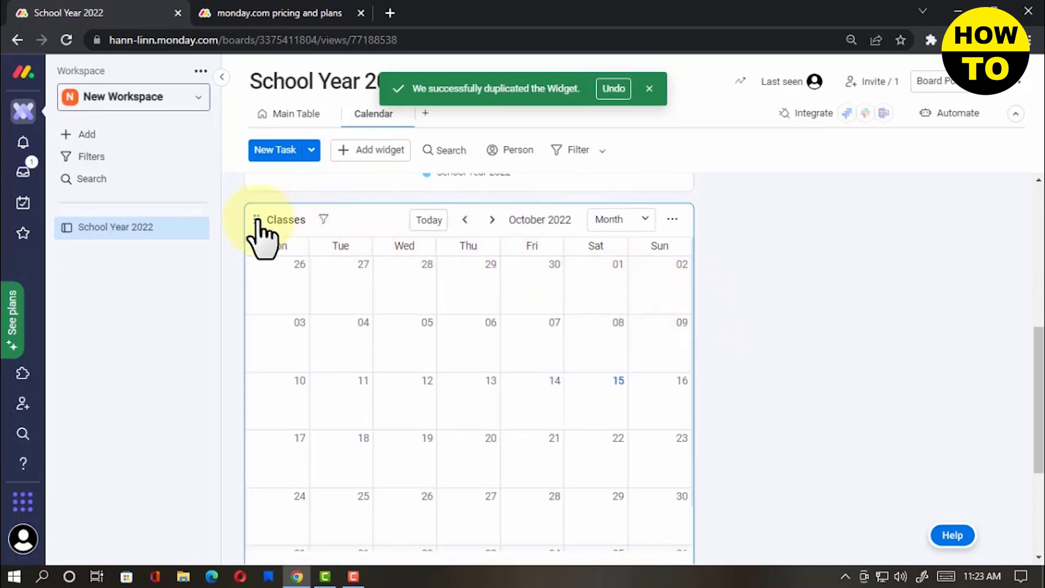
drag(297, 221, 717, 142)
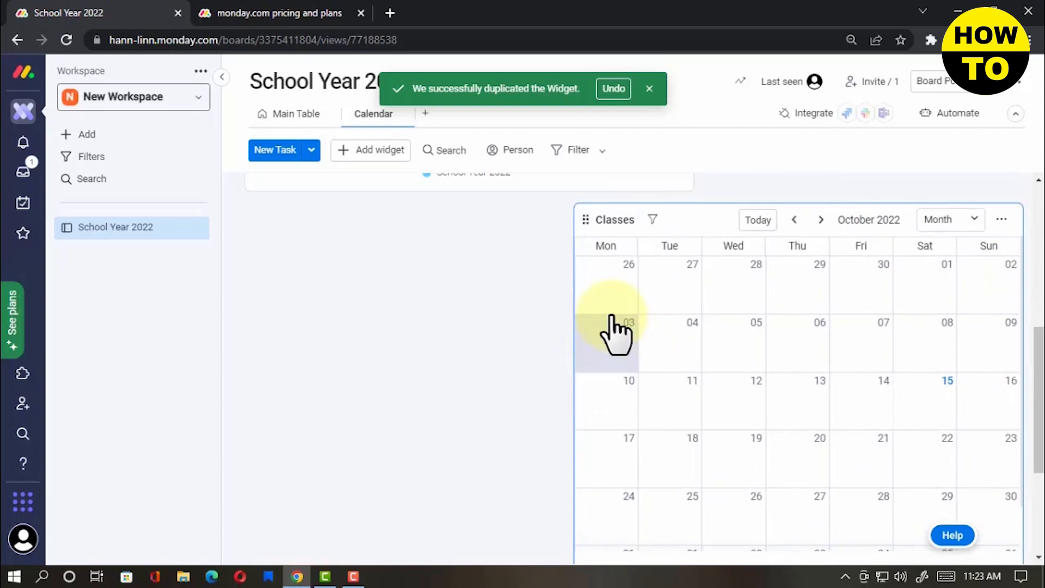
Step: Narrow the original calendar widget and its copy so both fit side by side
scroll(613, 334, down, 1)
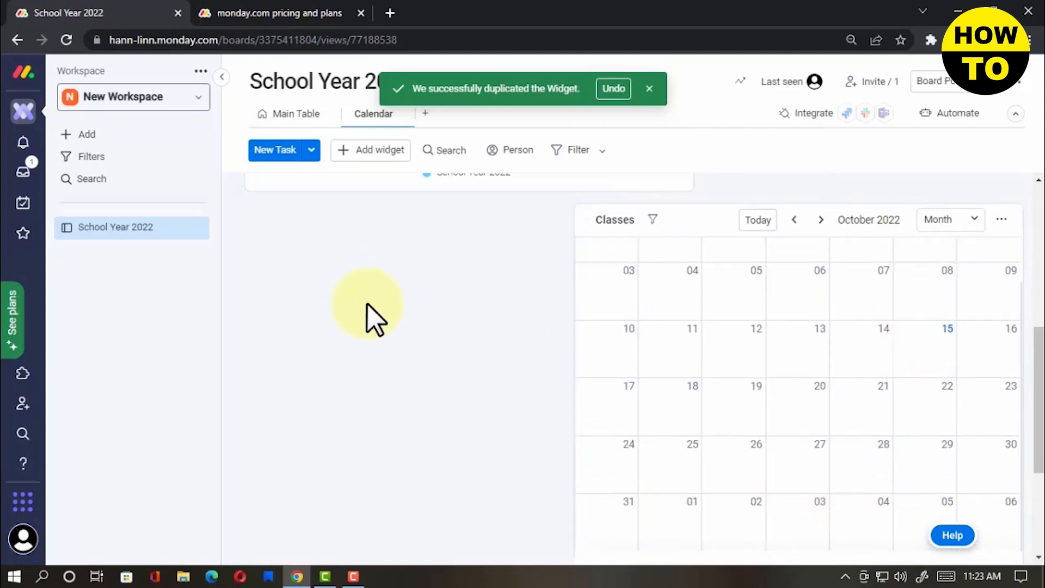
scroll(577, 337, down, 3)
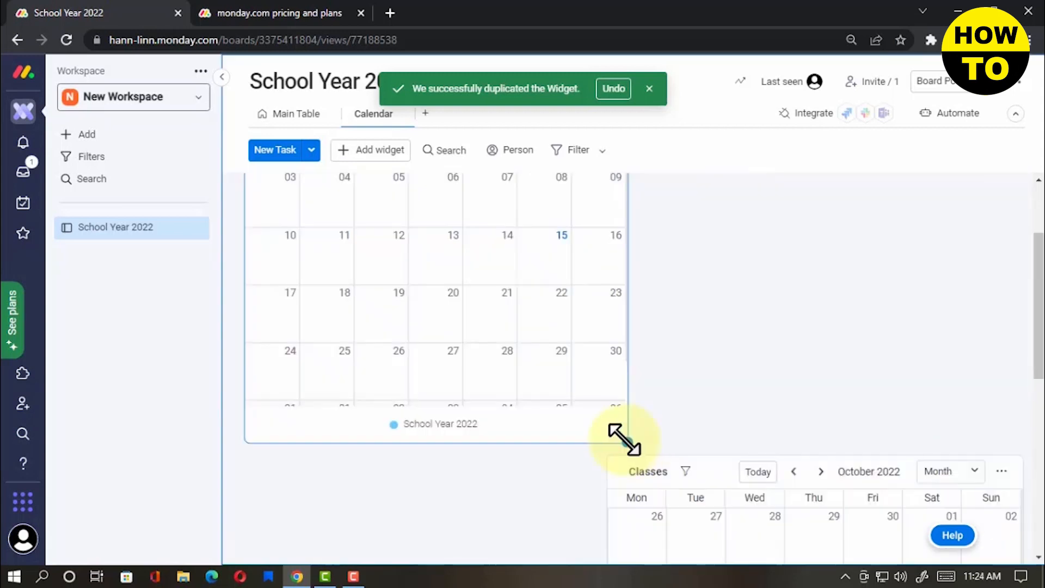
drag(625, 439, 571, 435)
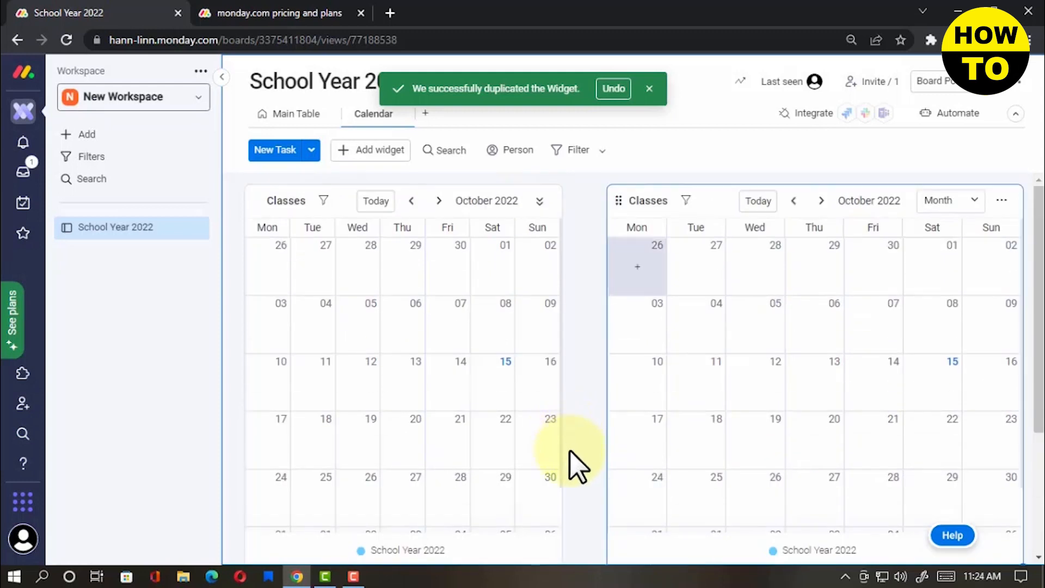
Step: Rename the duplicated calendar widget to Meetings
scroll(578, 499, down, 2)
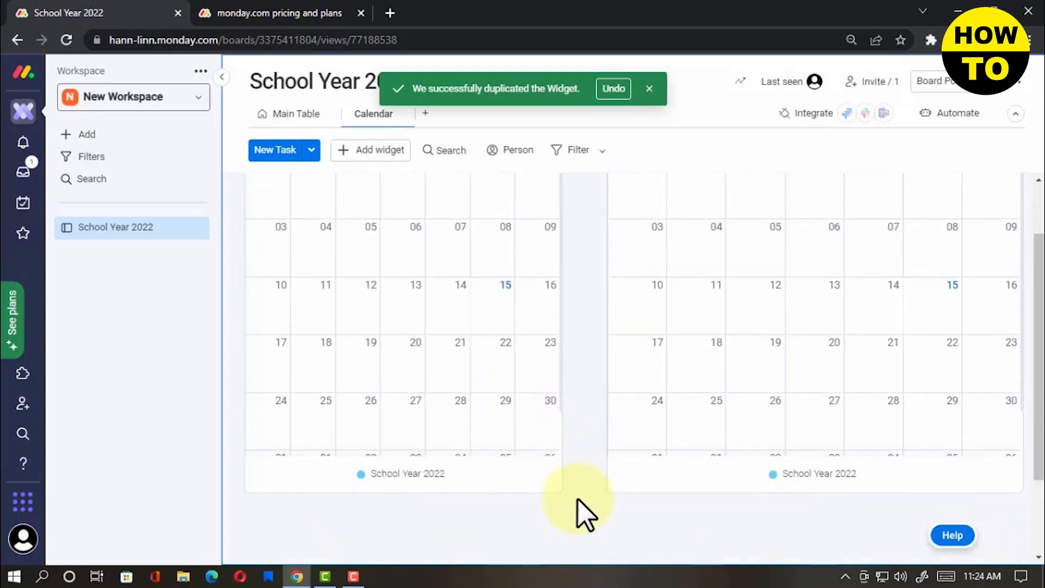
scroll(578, 500, up, 2)
scroll(703, 458, down, 1)
scroll(612, 436, up, 2)
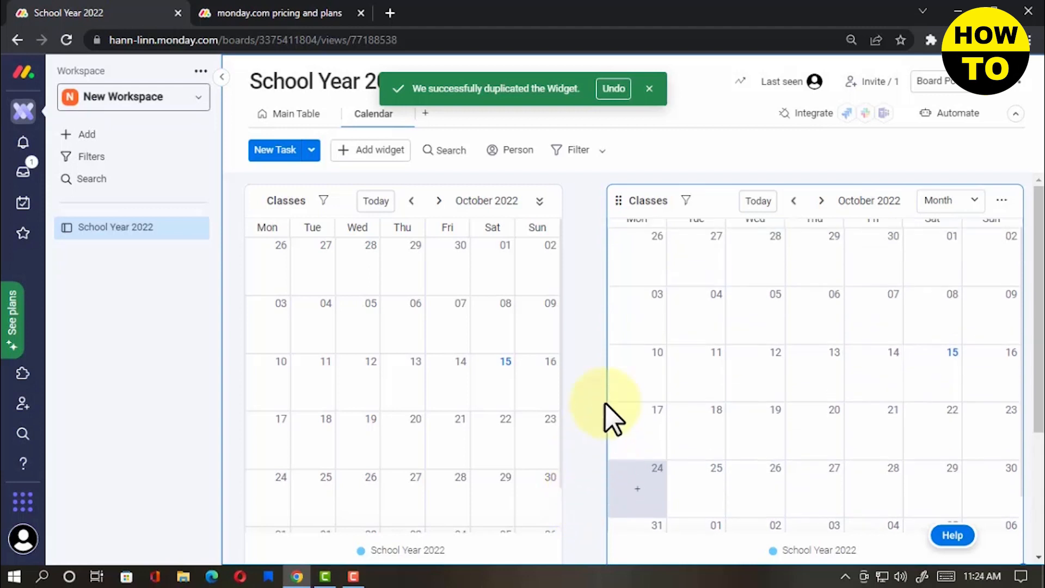
click(667, 201)
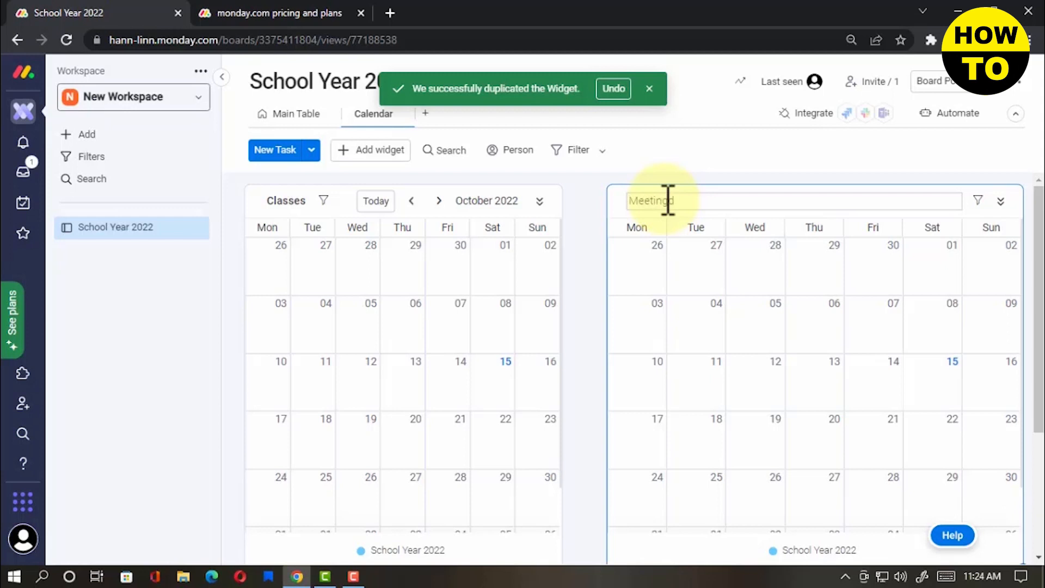
key(Return)
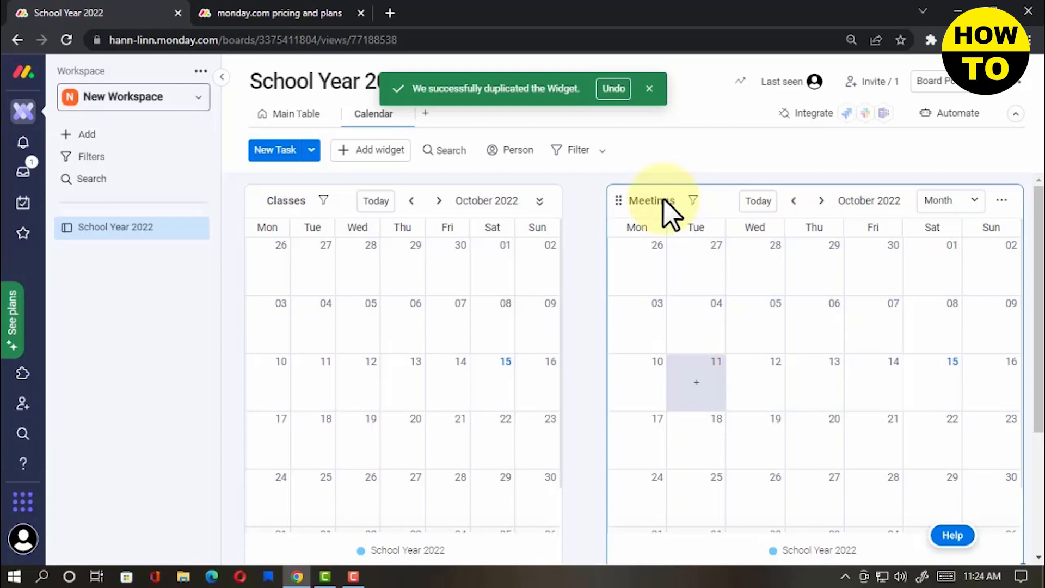
Step: Start a new task named Midweek Meeting on Wednesday the 28th in the Meetings calendar
click(754, 270)
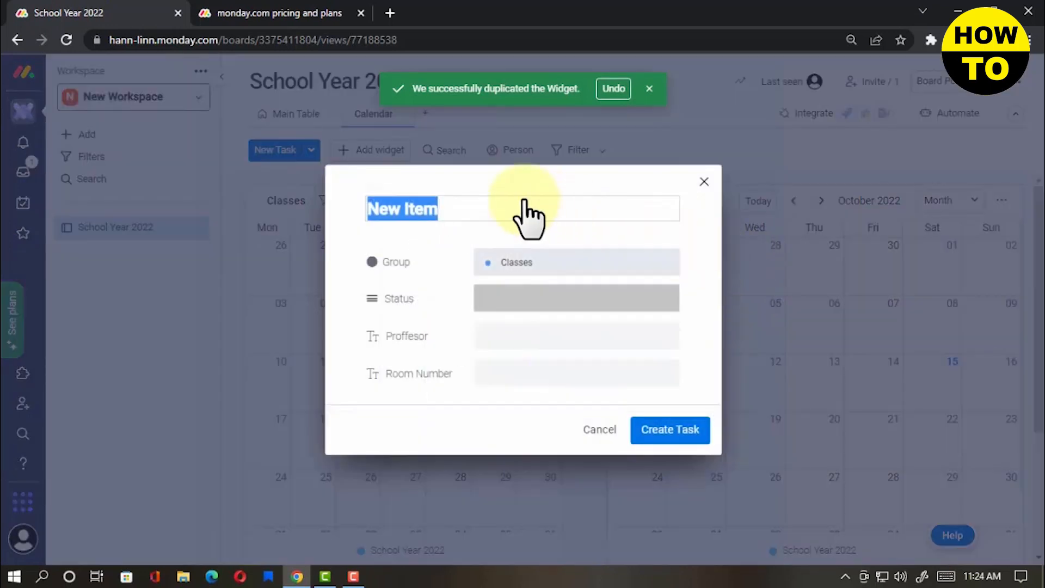
key(BackSpace)
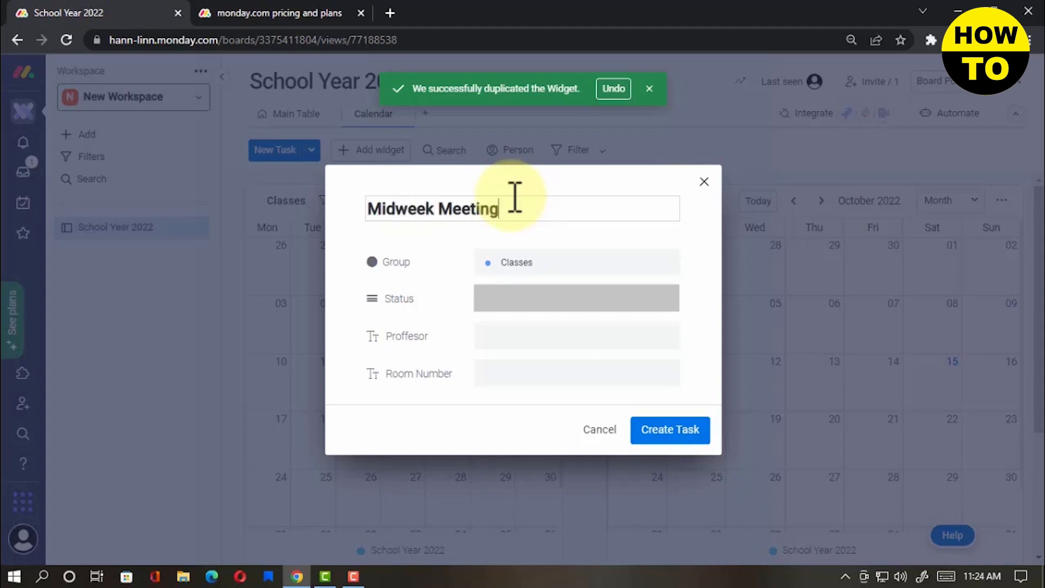
key(Return)
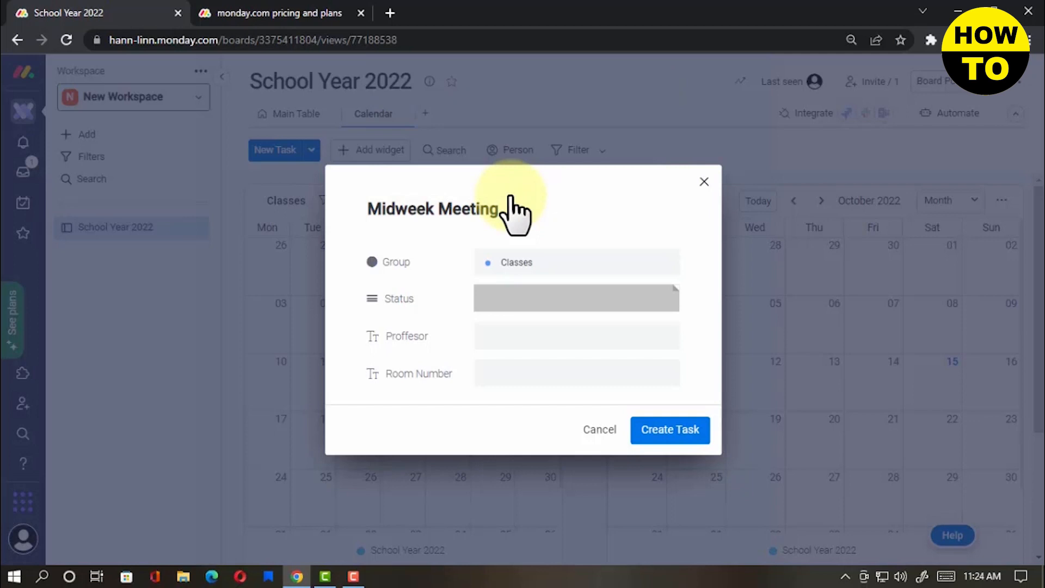
Step: Name the blank grey status label Upcoming and create the Midweek Meeting task with that status
key(Tab)
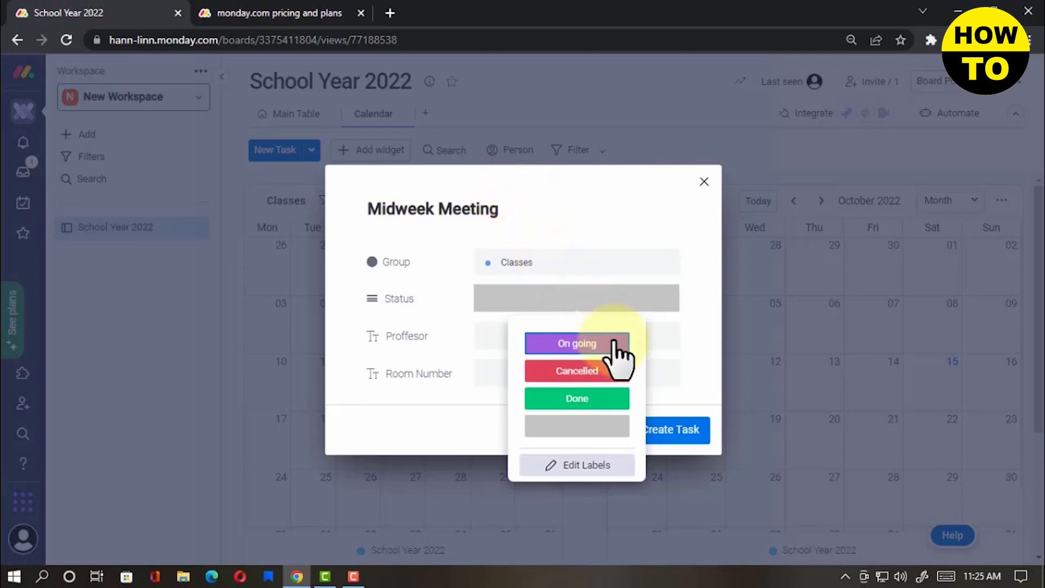
click(584, 467)
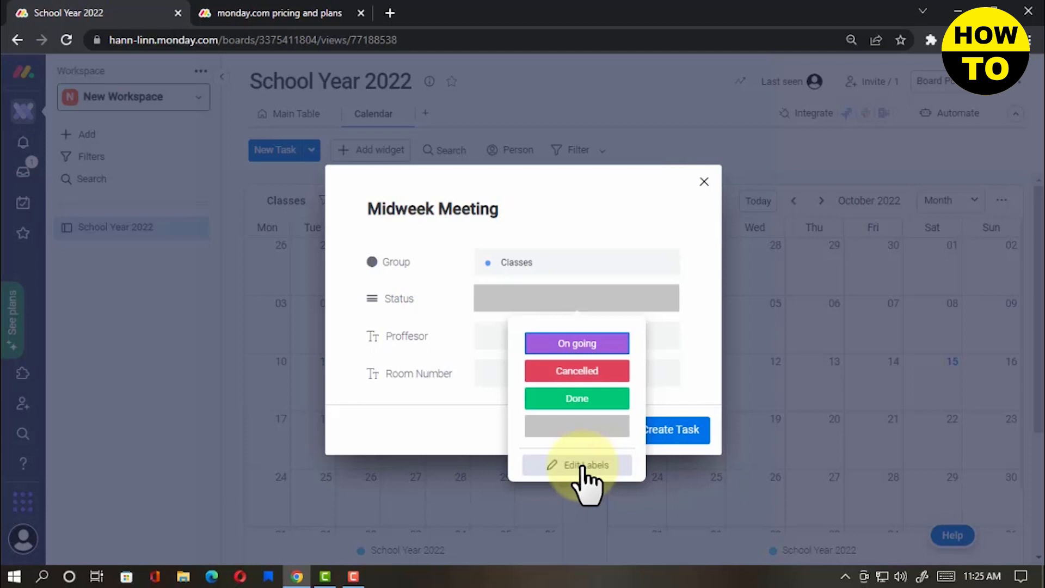
click(584, 466)
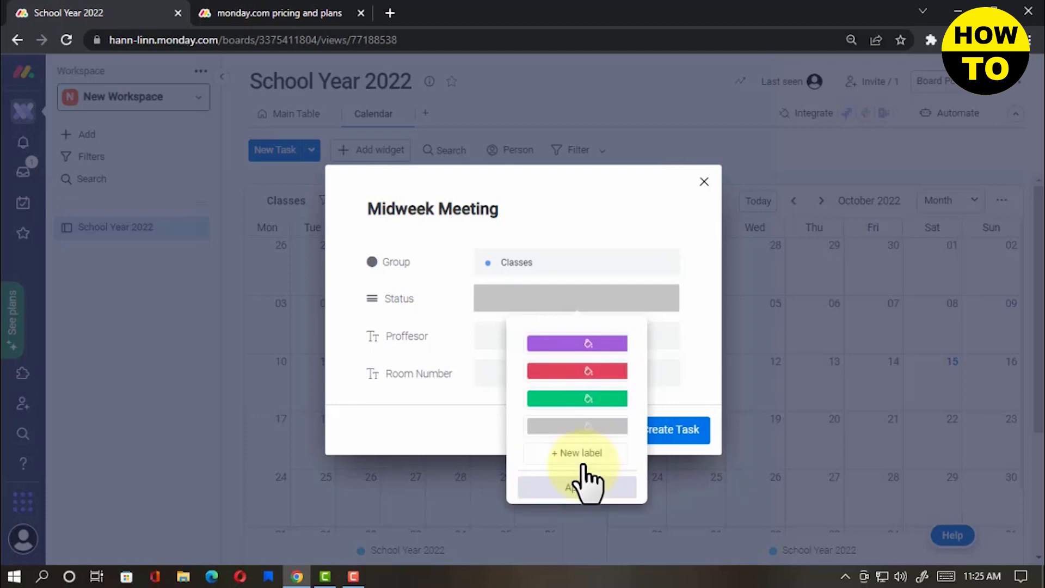
click(614, 426)
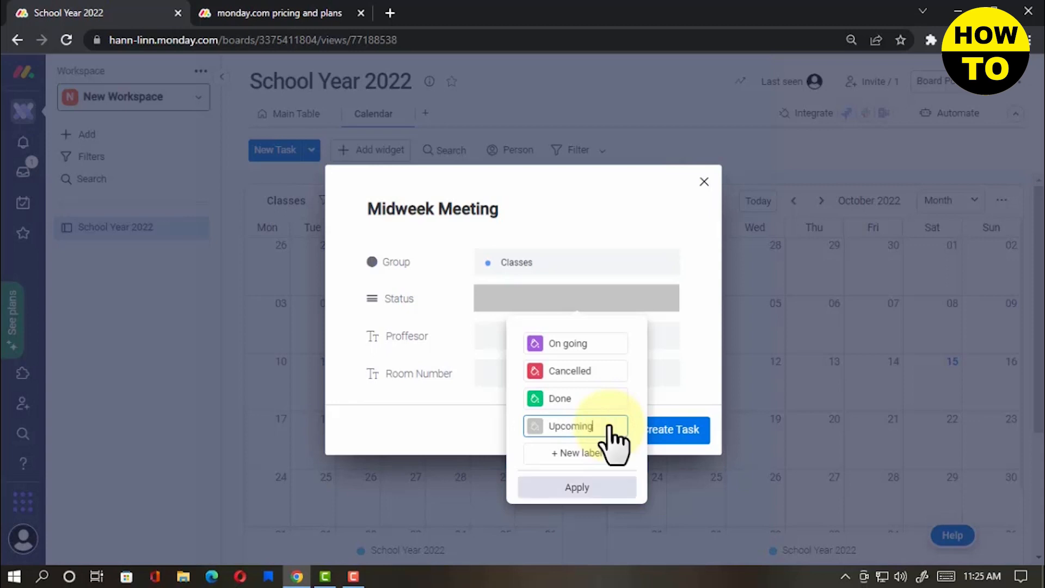
key(Return)
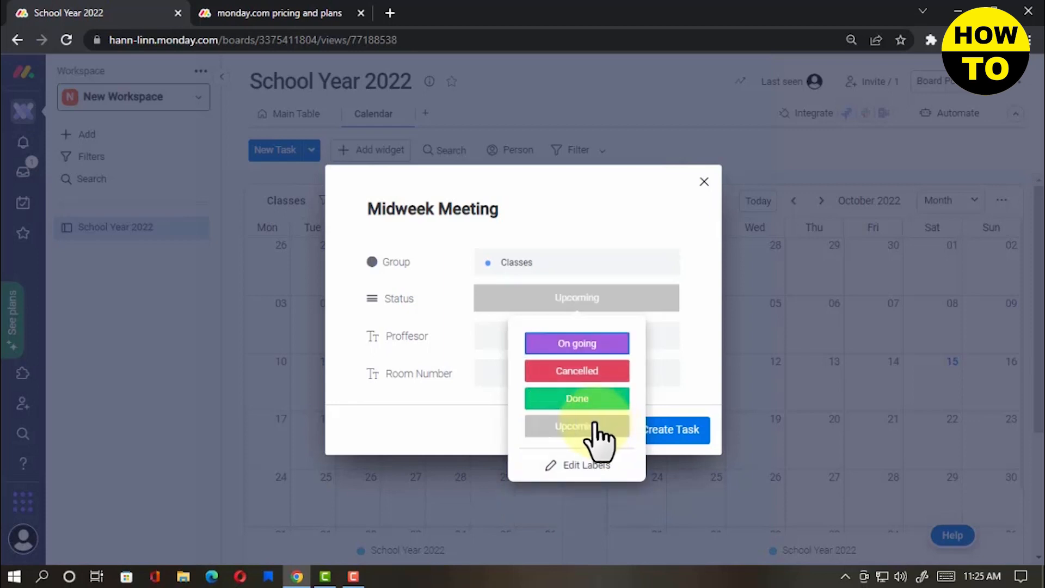
click(664, 439)
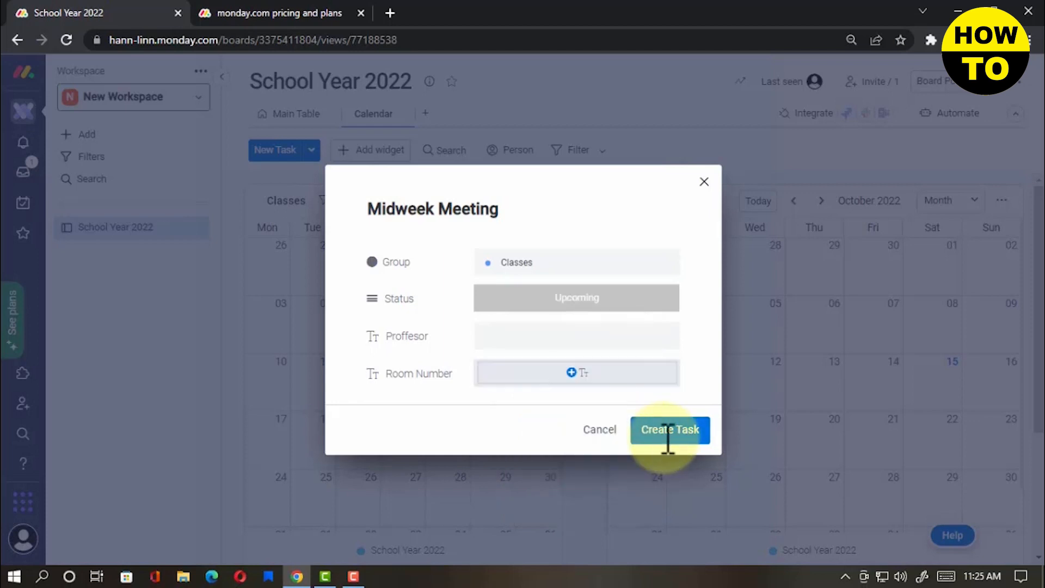
click(695, 434)
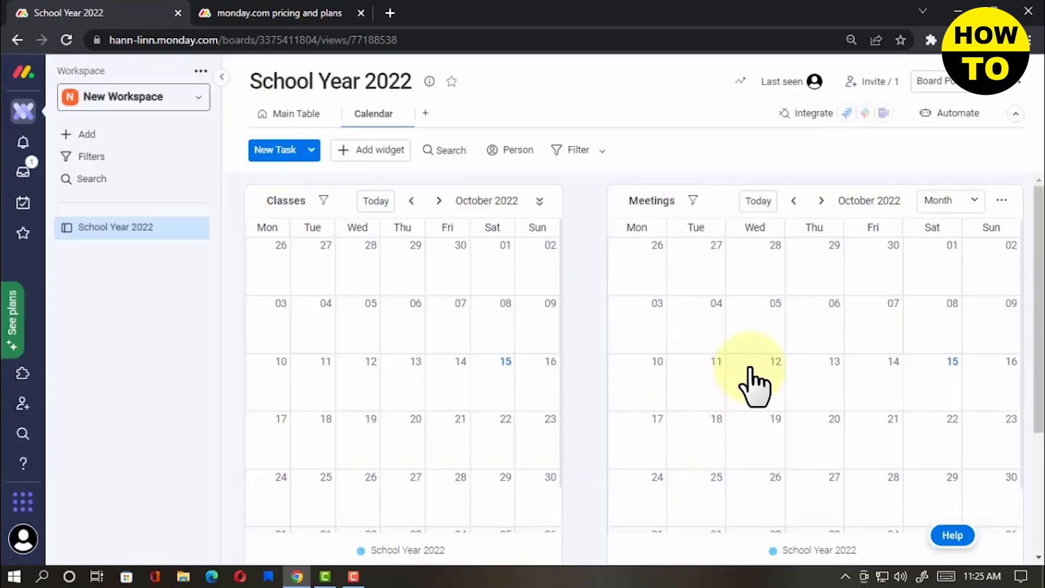
Step: Create a task with the default name and status Done on Wednesday the 28th in the Meetings calendar, and open the Main Table
scroll(730, 425, down, 1)
scroll(729, 462, down, 1)
scroll(729, 463, up, 2)
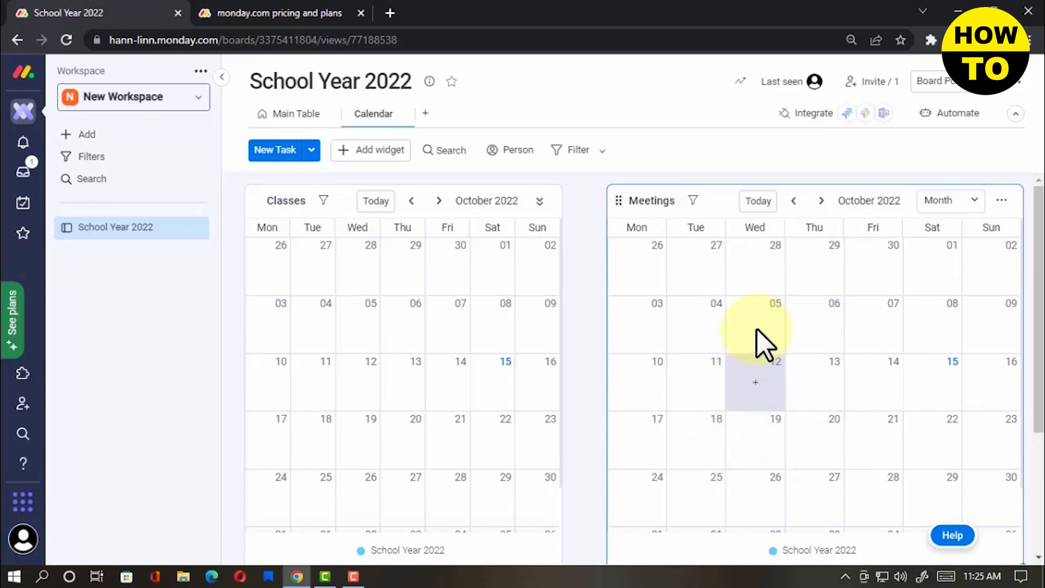
click(766, 279)
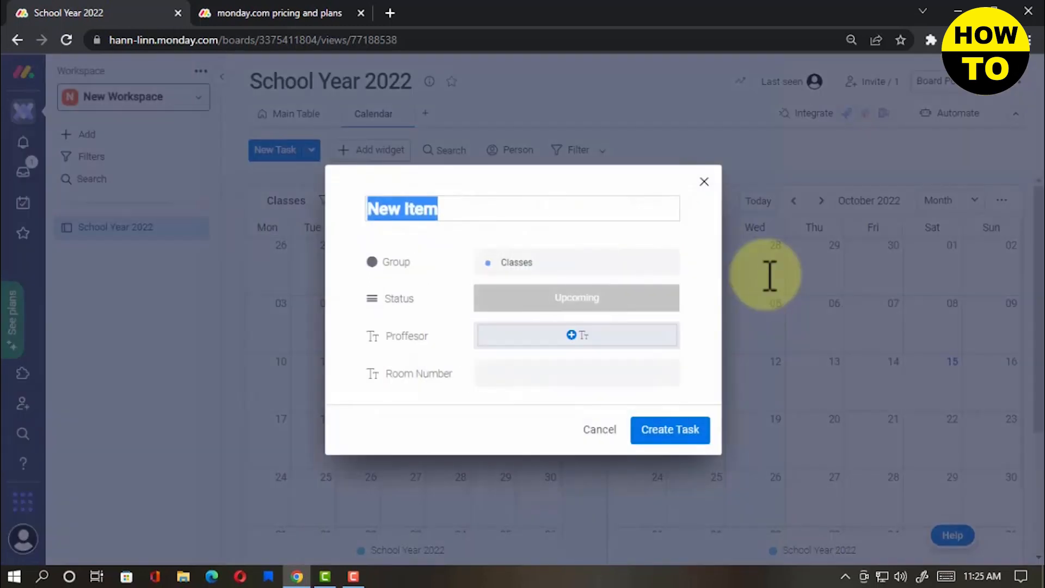
click(598, 306)
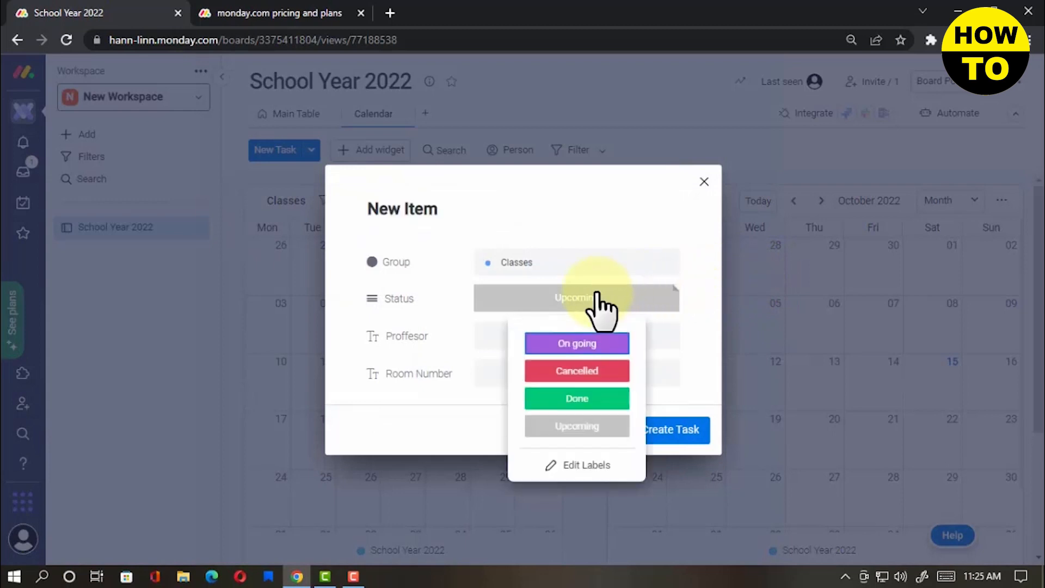
click(607, 399)
click(670, 435)
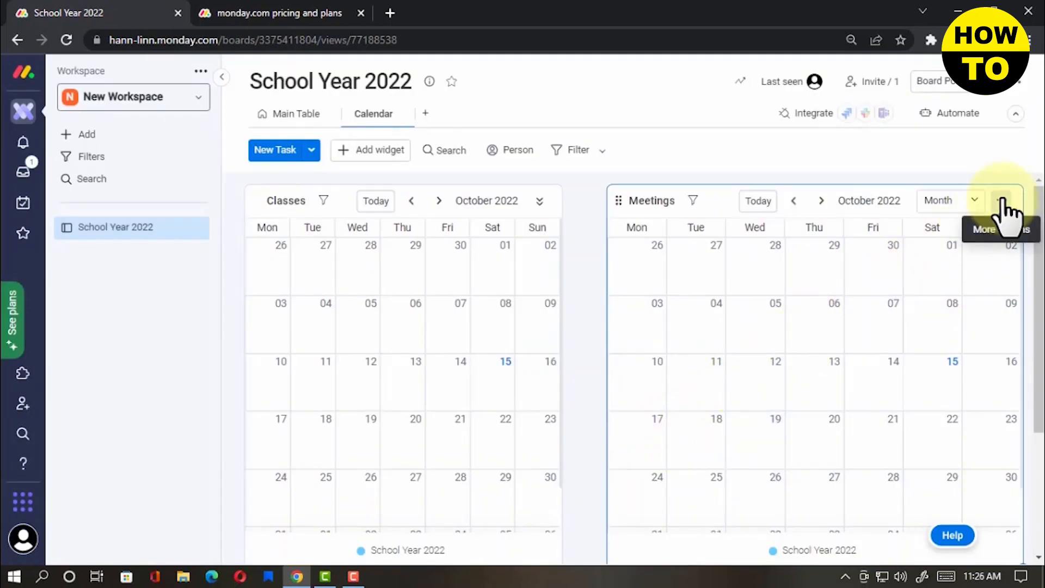
click(295, 116)
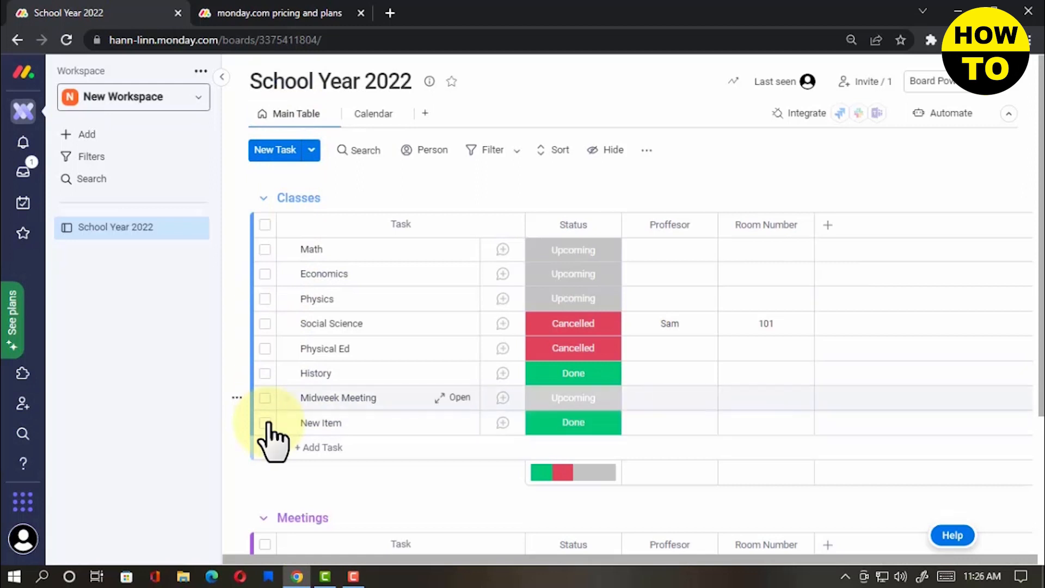
Step: Create a task named Weekend Meeting on Sunday, October 23 in the Meetings calendar, and check it in the Main Table
click(372, 113)
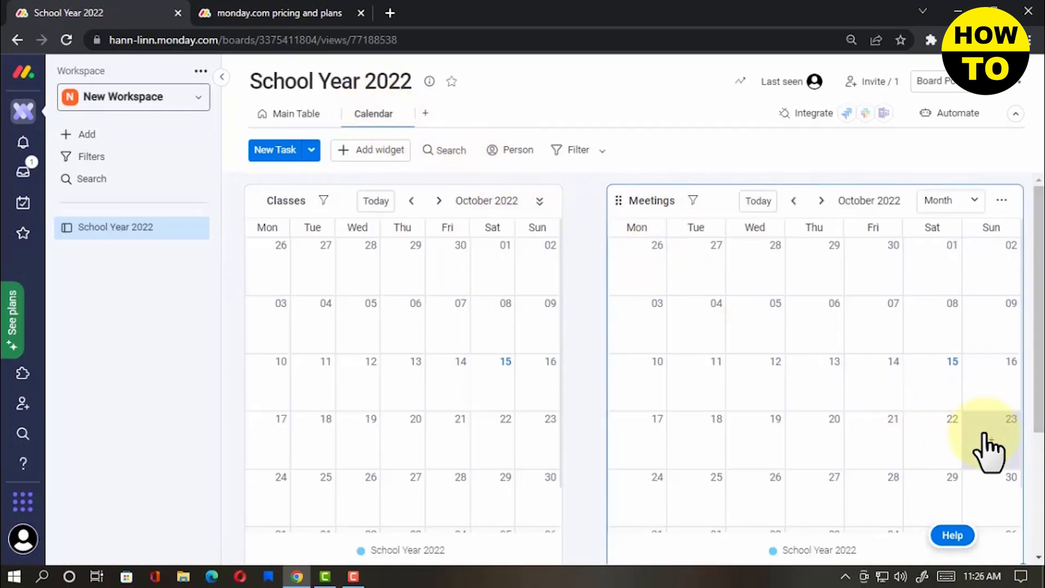
click(987, 451)
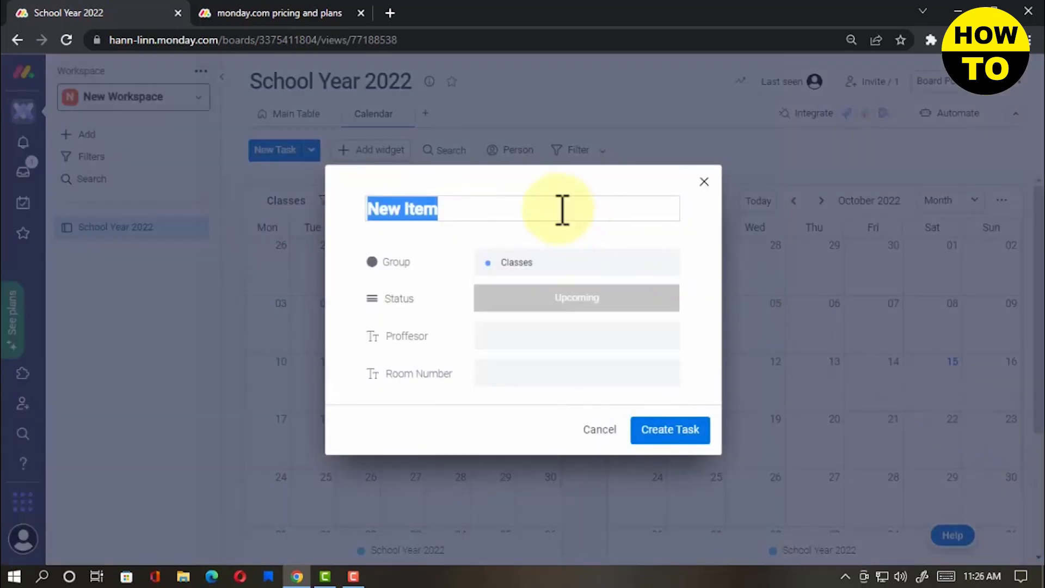
key(BackSpace)
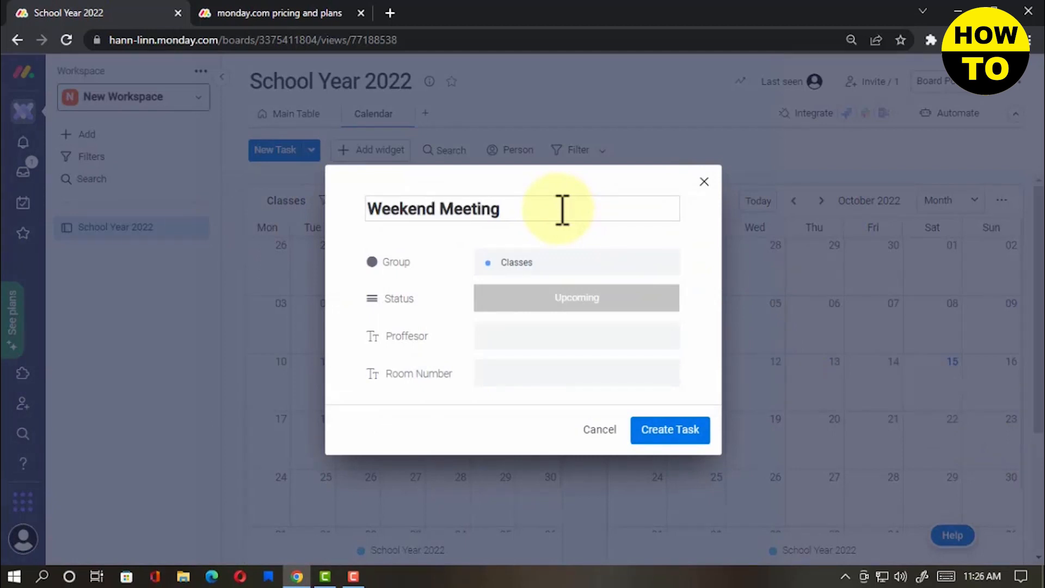
click(682, 430)
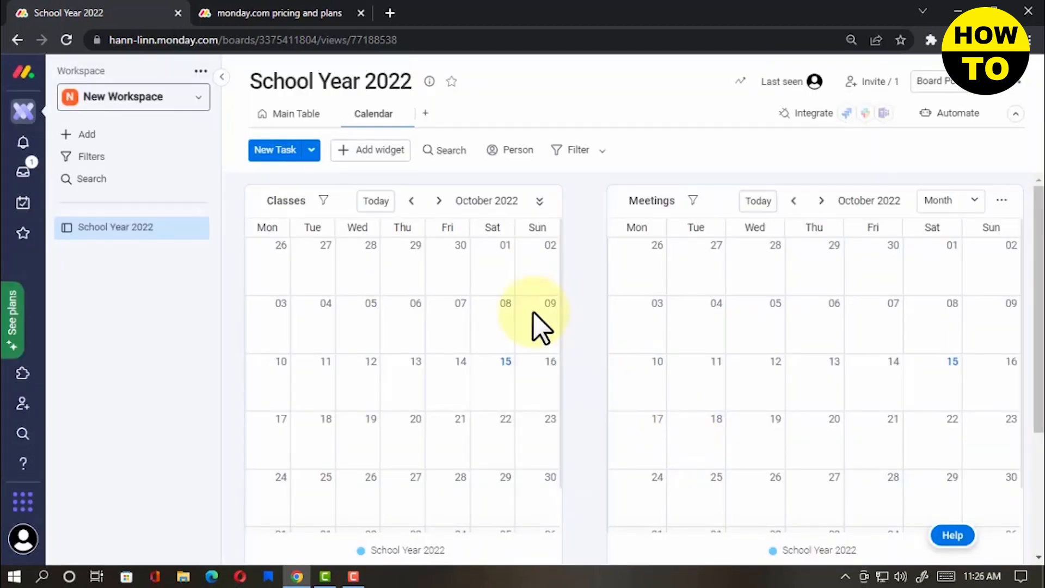
click(289, 117)
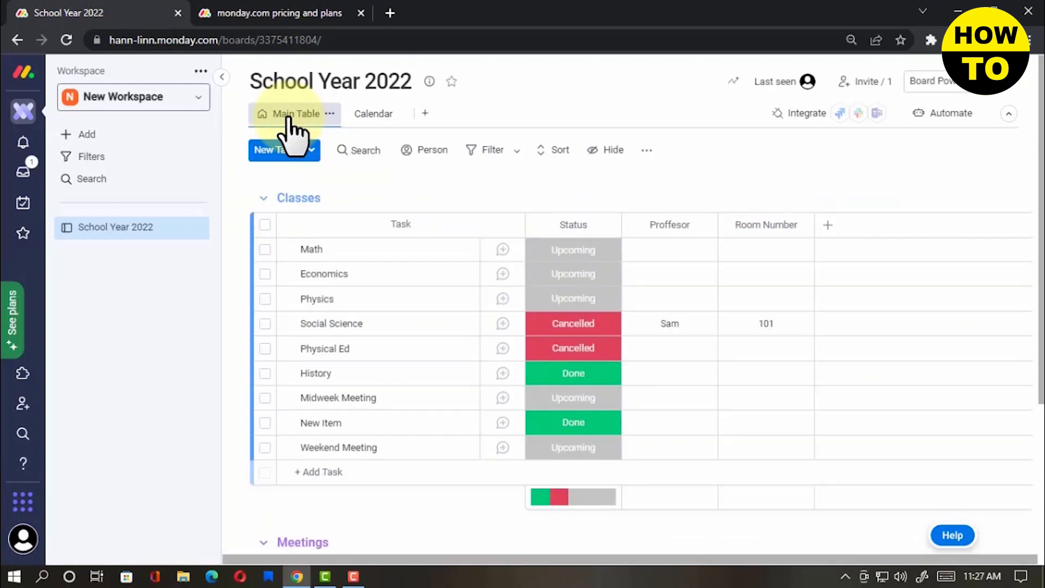
Step: Return to the Calendar view and review the quick filters offered for the Meetings calendar, leaving them unset
click(378, 122)
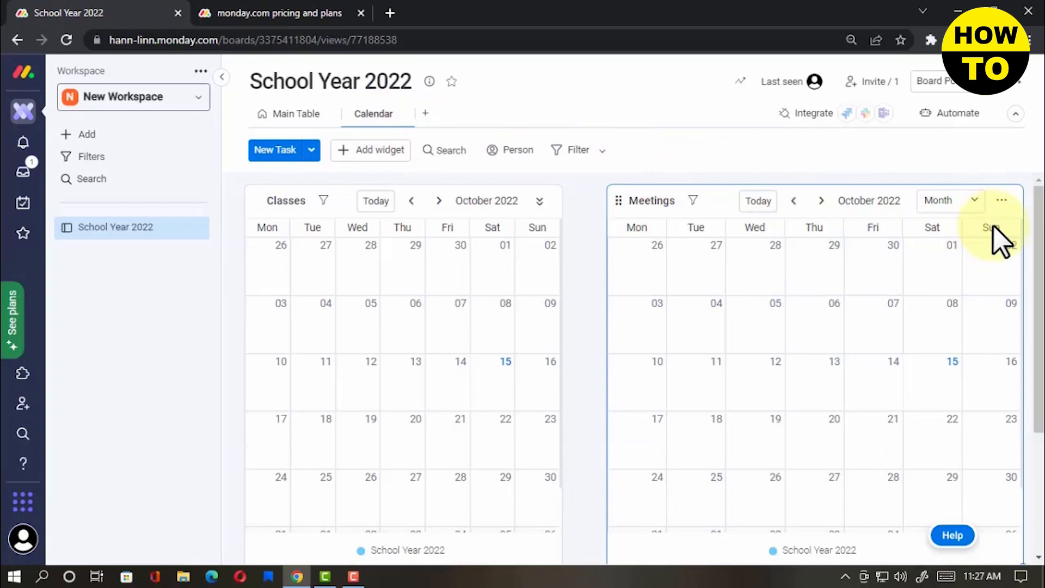
right_click(987, 272)
click(946, 261)
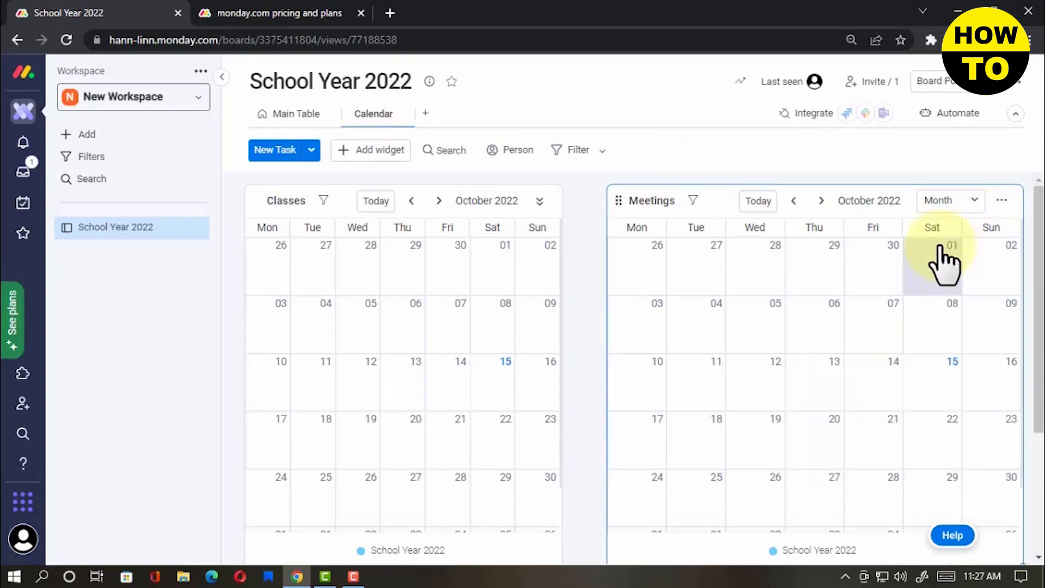
click(991, 283)
click(991, 283)
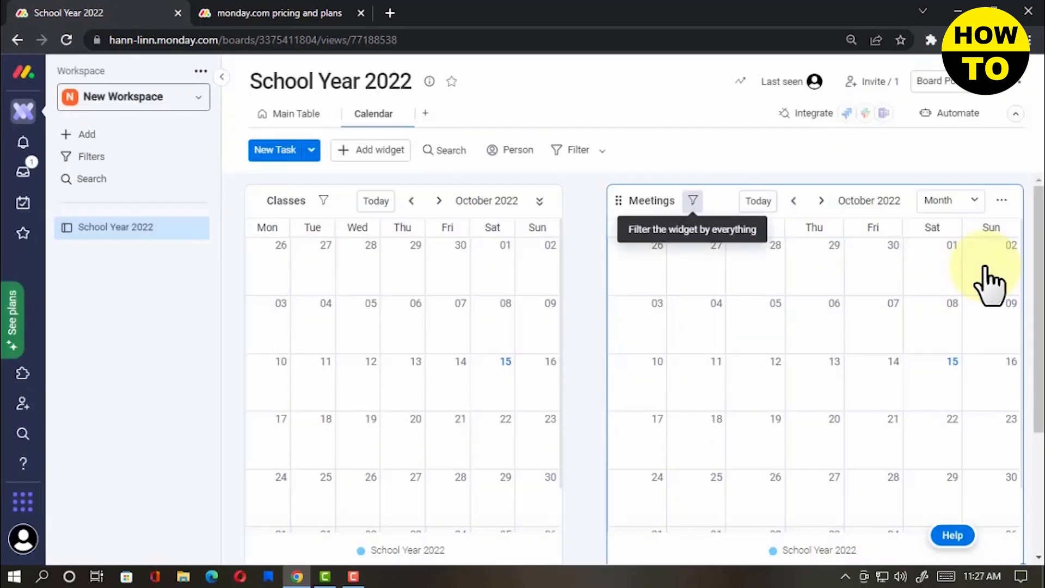
click(690, 200)
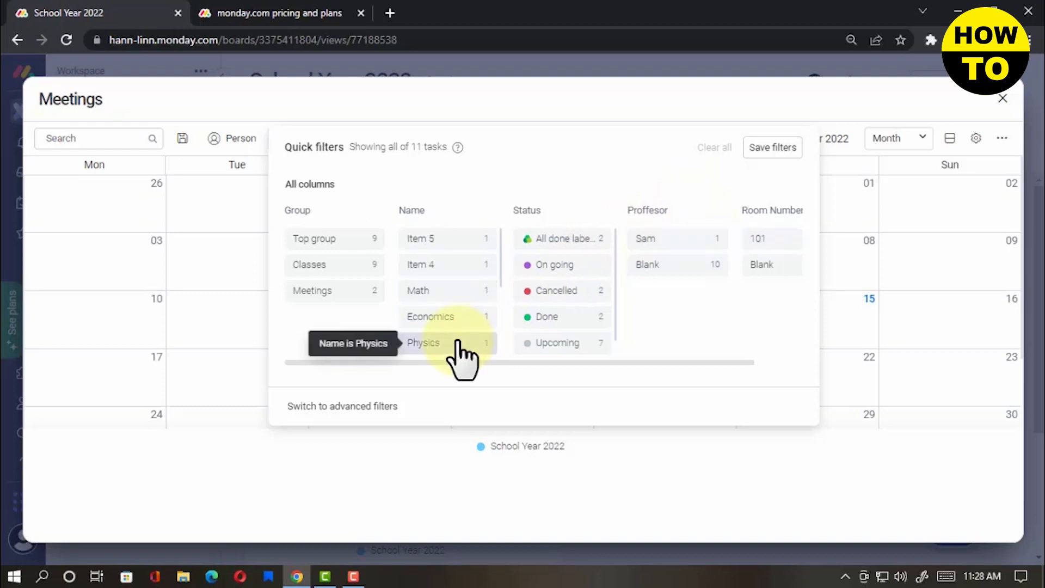
click(1003, 101)
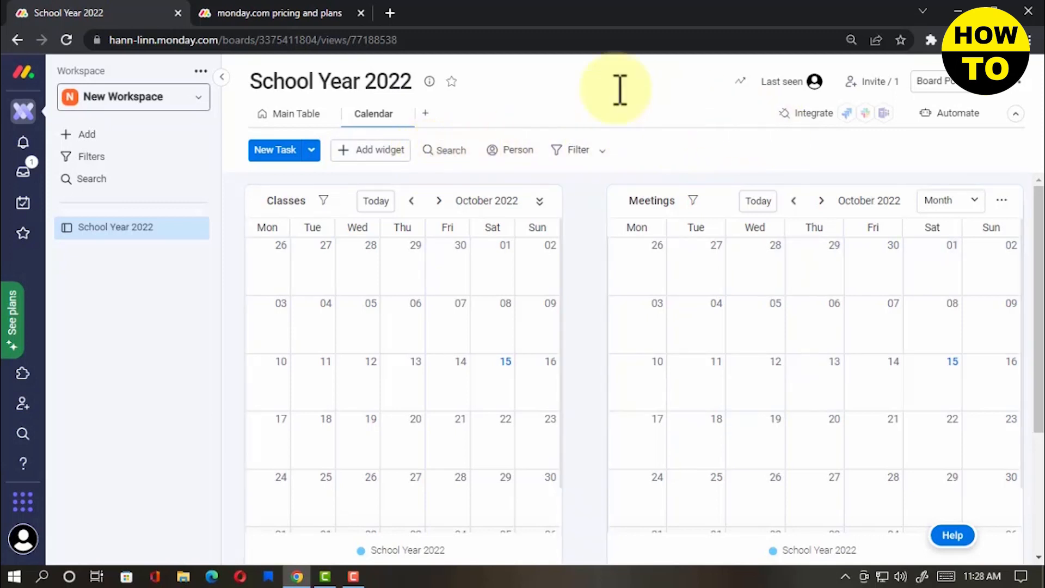
Step: Switch to the monday.com pricing page and compare the plans' prices and included features, checking which plan offers the Calendar view
click(280, 16)
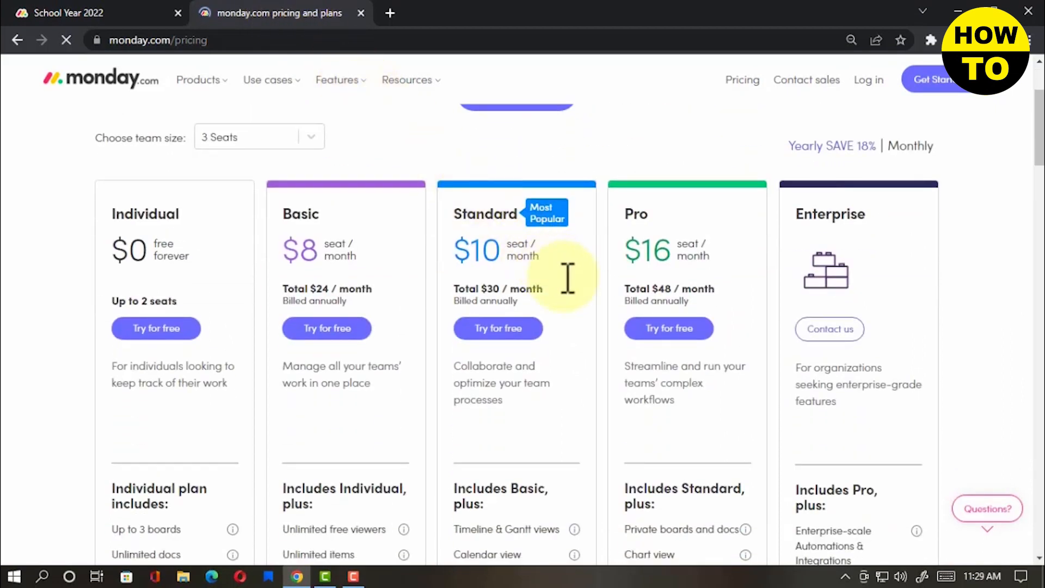
scroll(568, 278, down, 4)
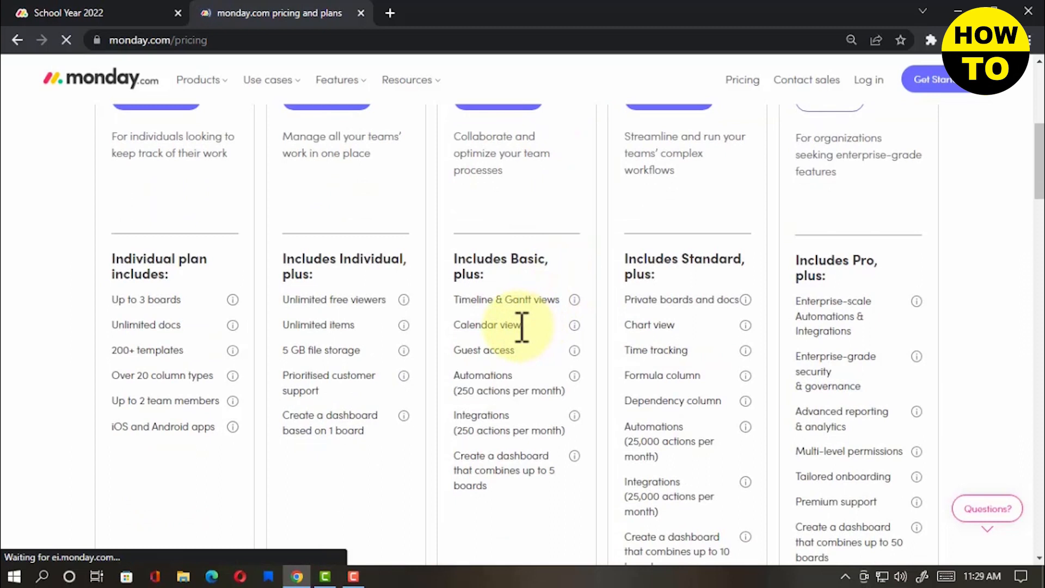
scroll(523, 327, up, 7)
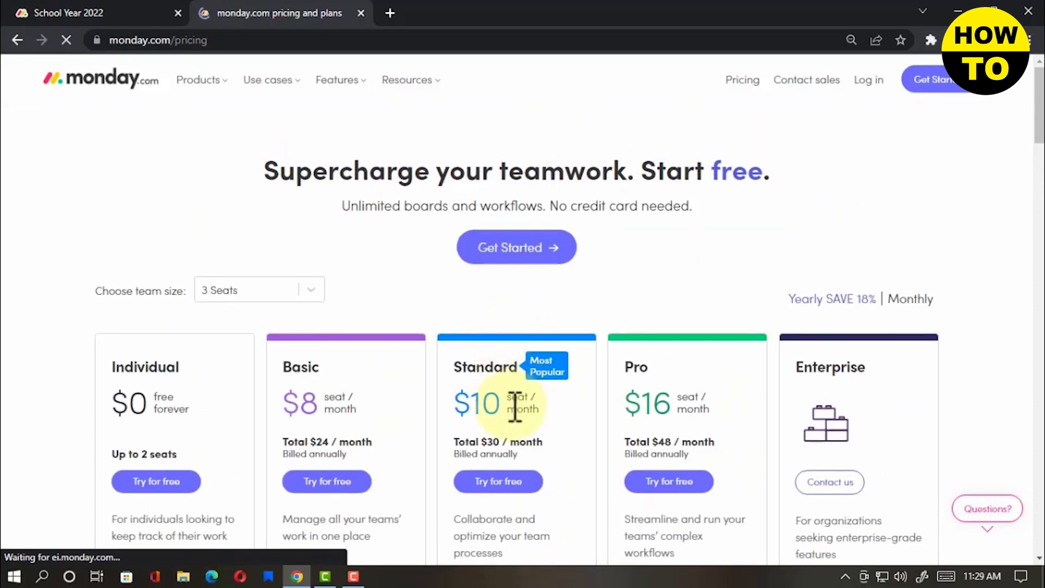
scroll(513, 413, down, 7)
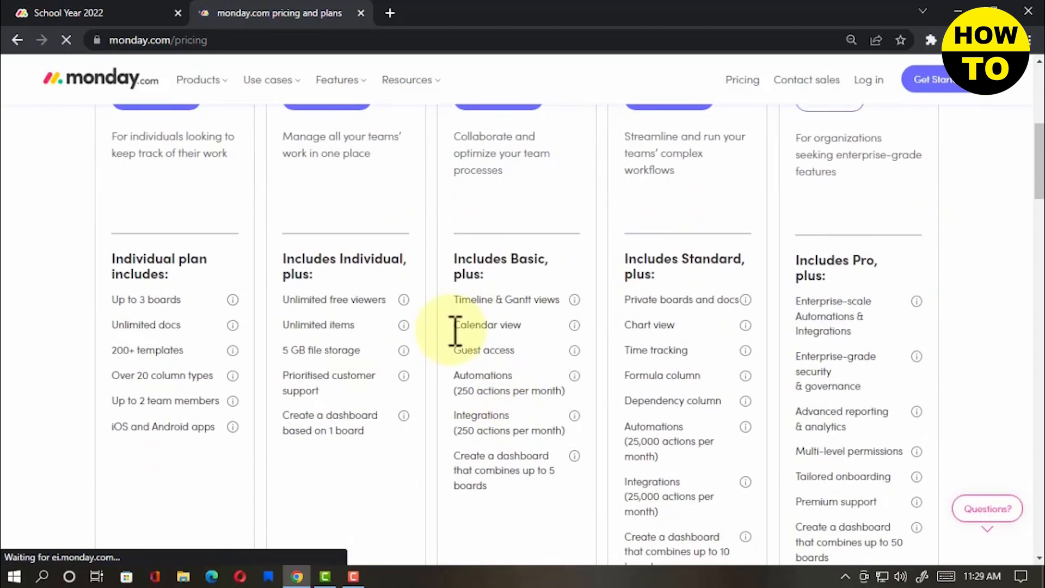
scroll(456, 331, up, 4)
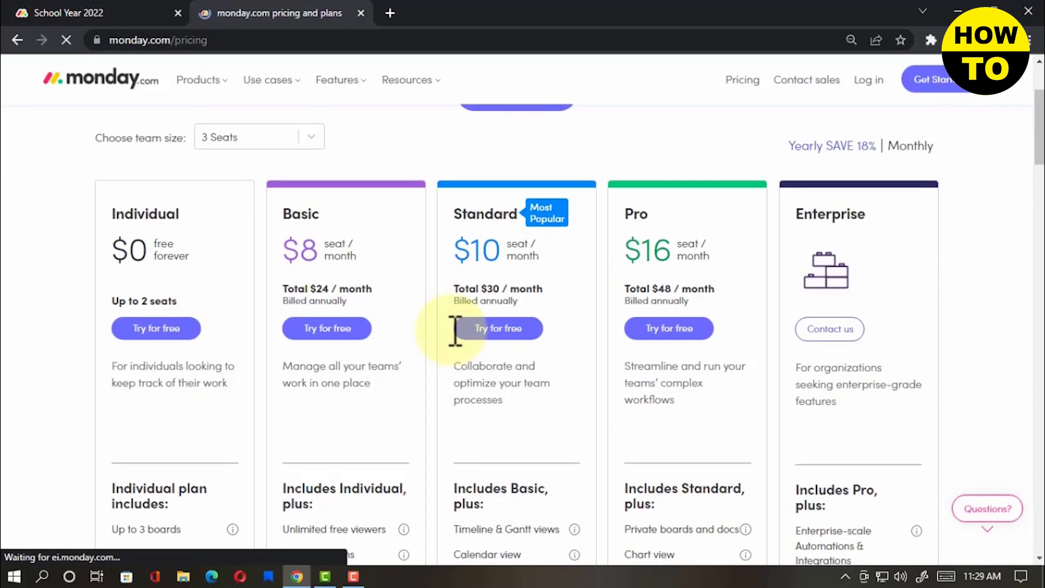
scroll(455, 329, down, 6)
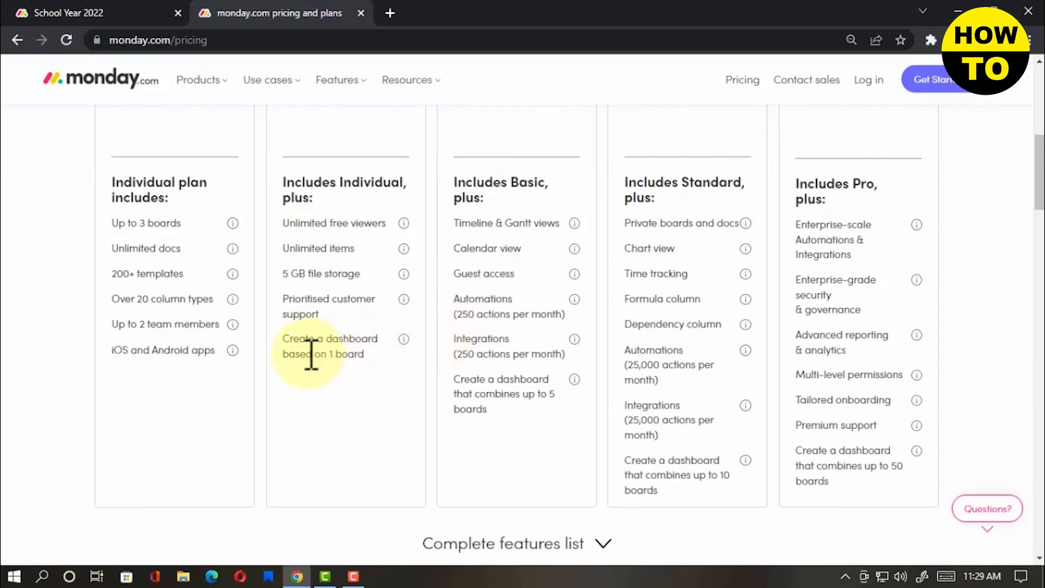
scroll(310, 359, up, 9)
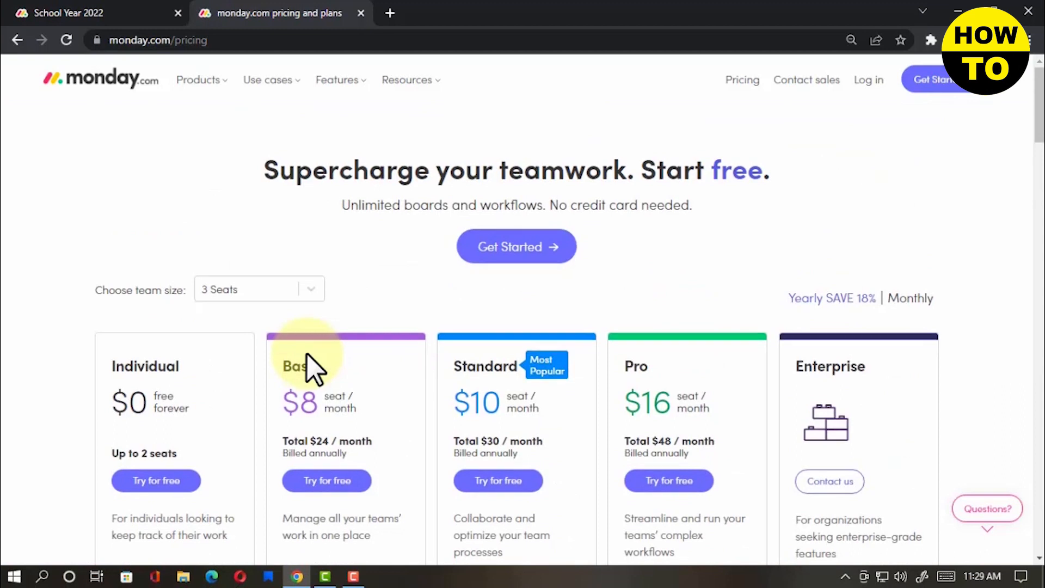
scroll(312, 366, down, 3)
scroll(312, 365, down, 7)
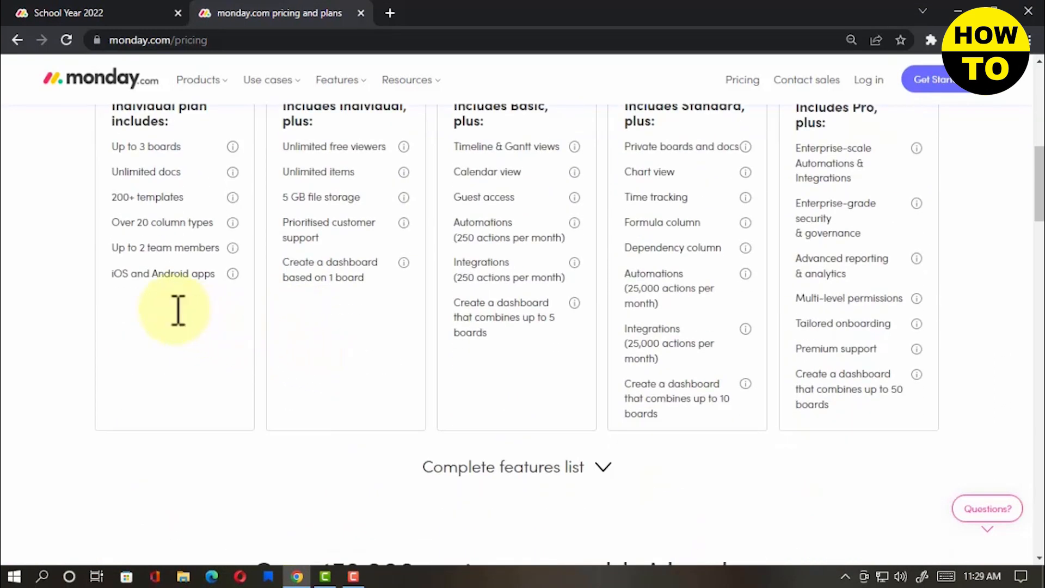
scroll(181, 325, up, 4)
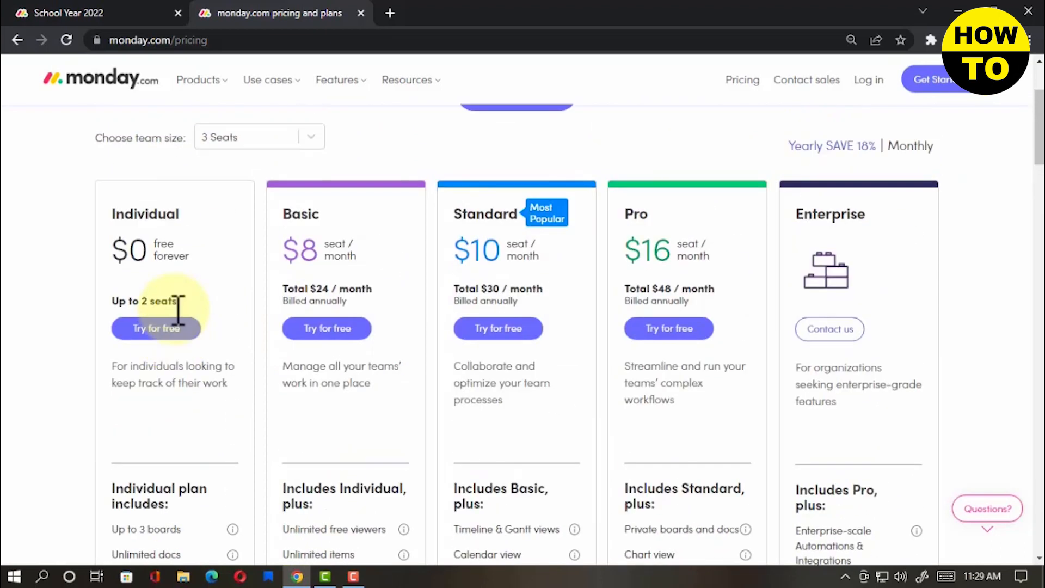
scroll(561, 272, down, 4)
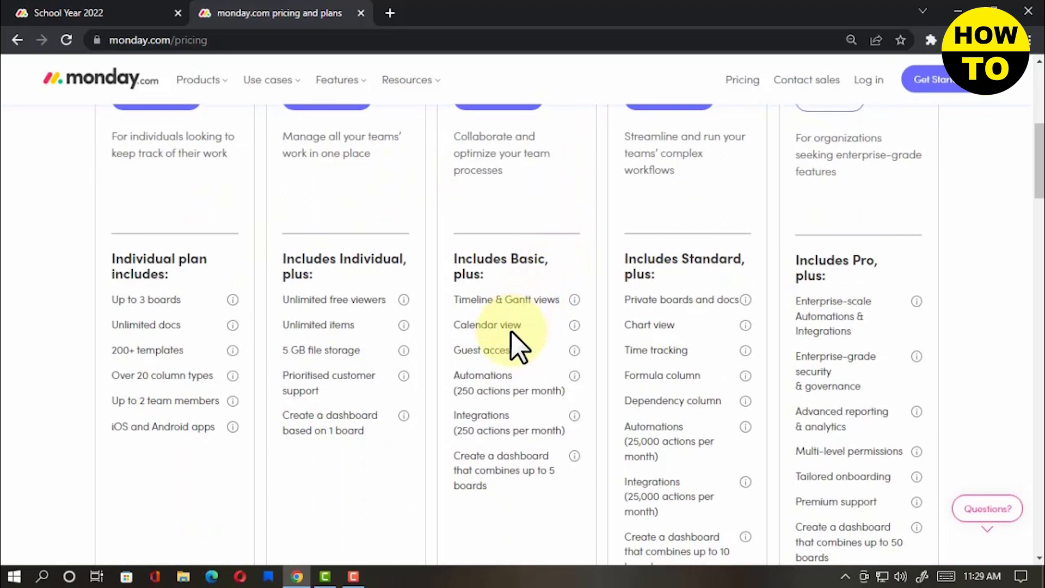
scroll(518, 346, up, 4)
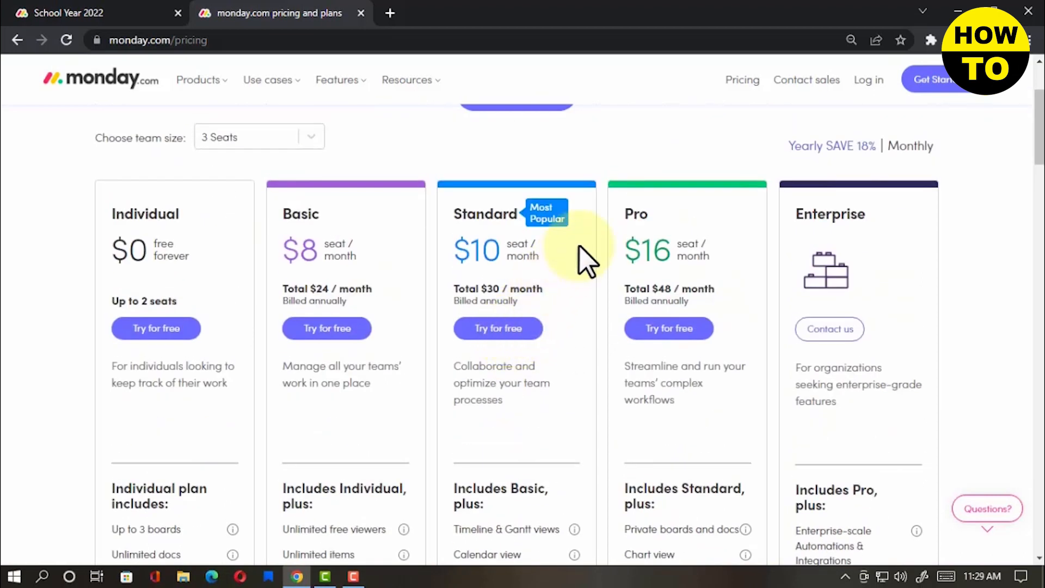